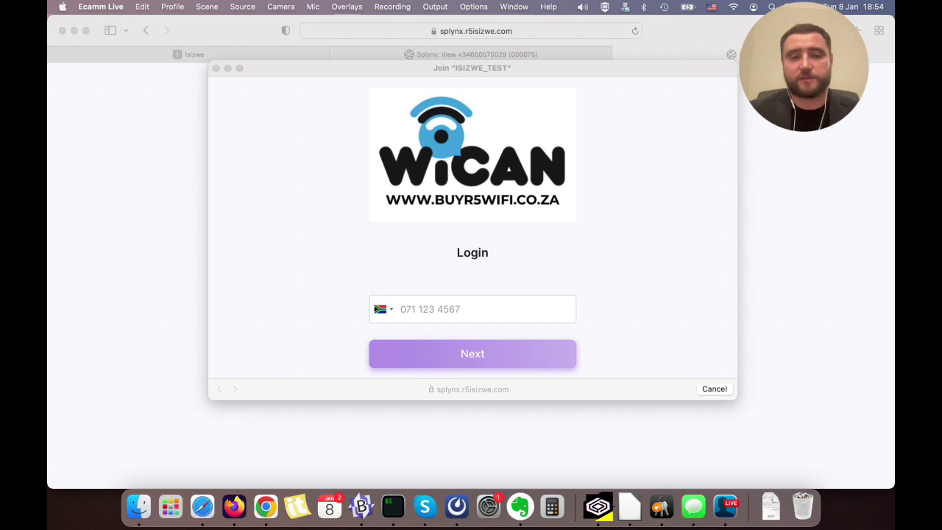
Choose Spain (+34) as the country and submit the guest's phone number to request an SMS code.
click(392, 313)
click(392, 314)
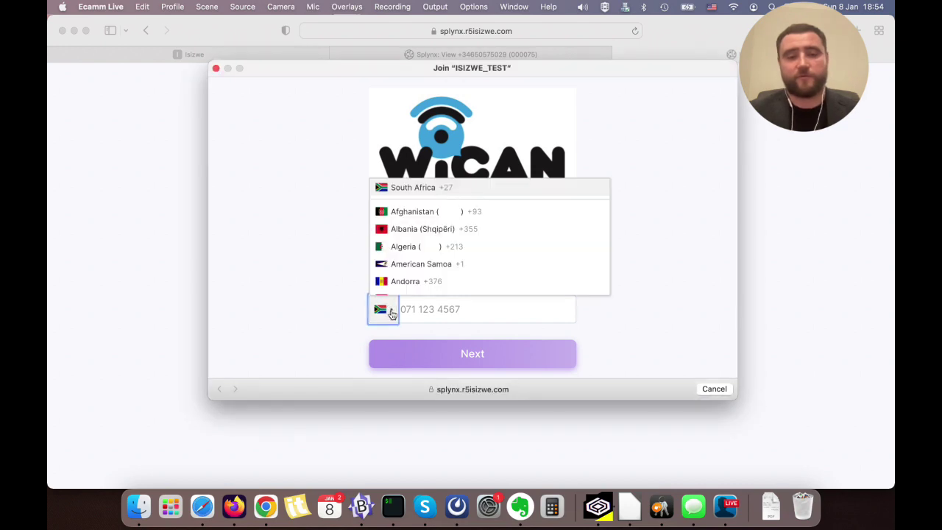
key(s)
key(p)
click(431, 238)
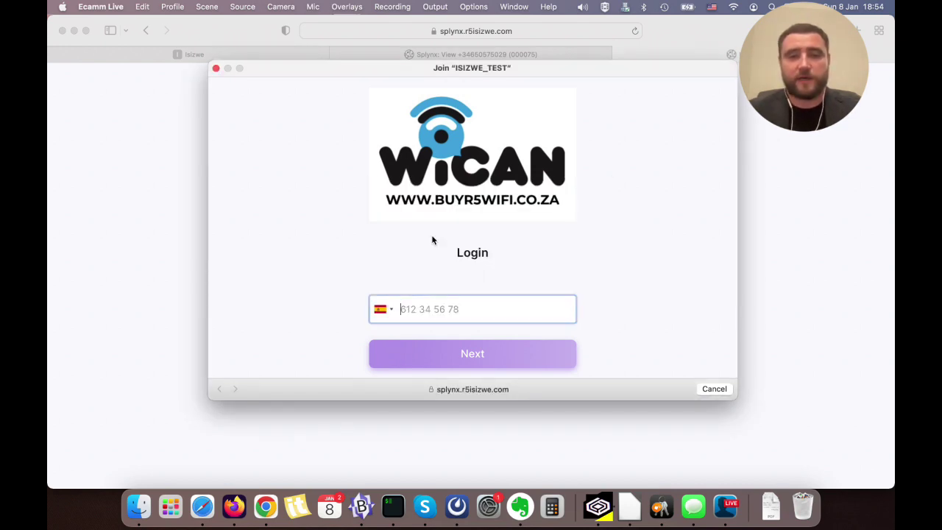
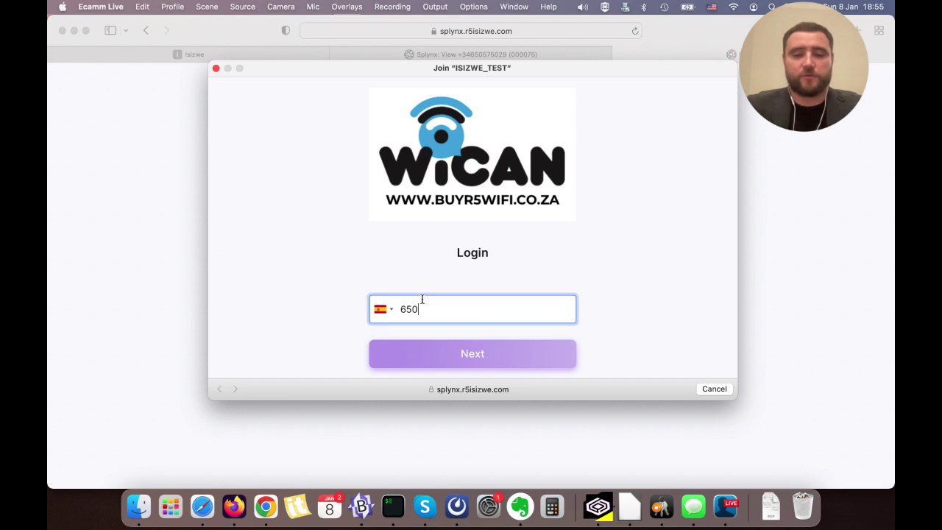
click(637, 318)
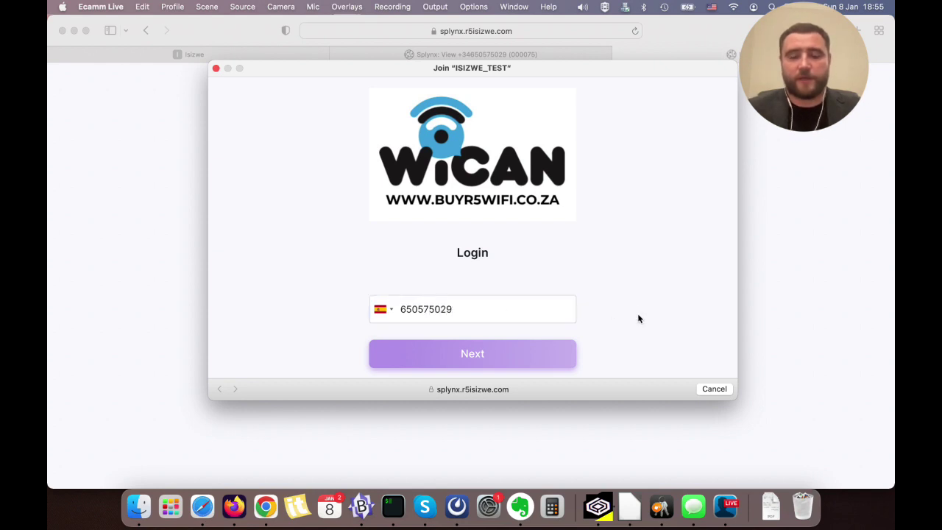
click(498, 354)
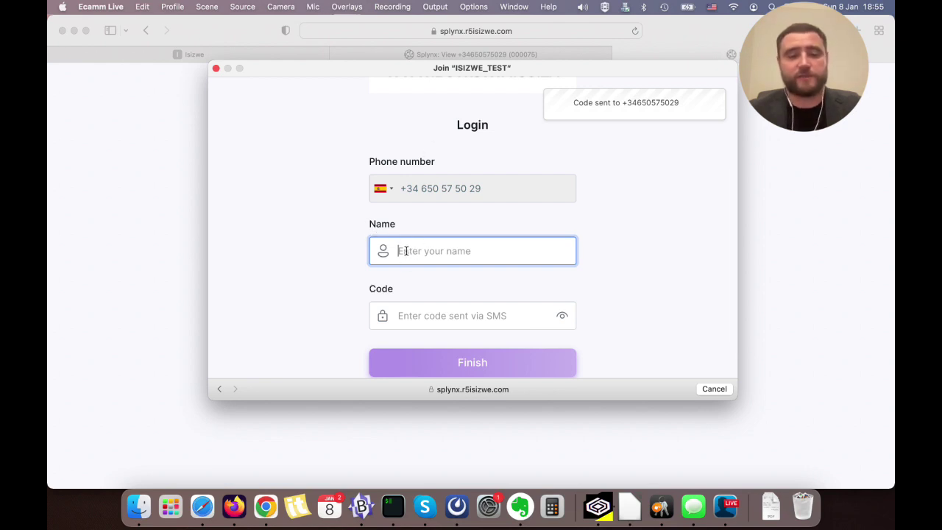
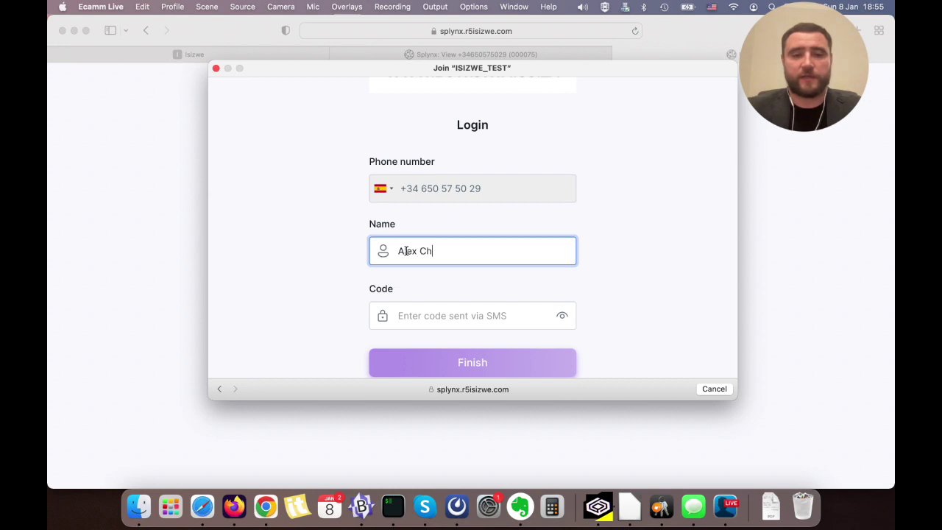
Enter the guest's full name and the SMS verification code, and reveal the code.
click(421, 317)
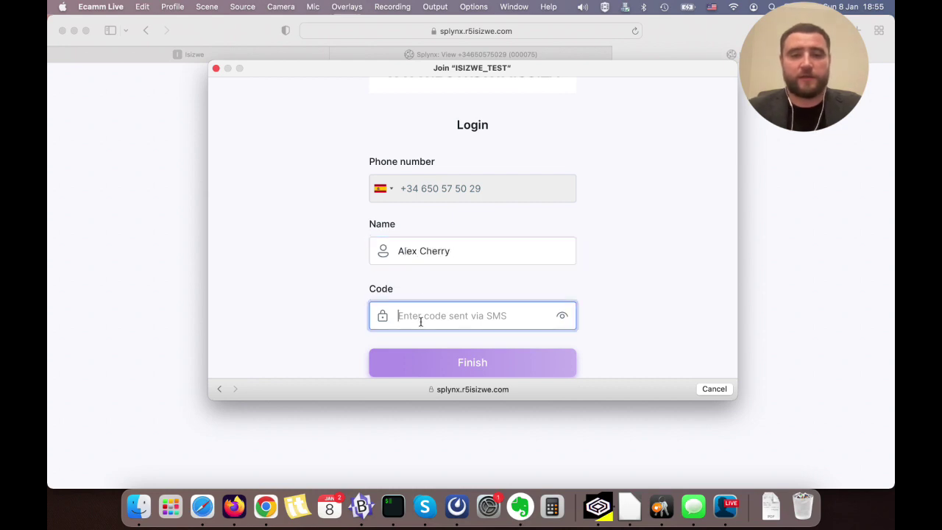
click(562, 322)
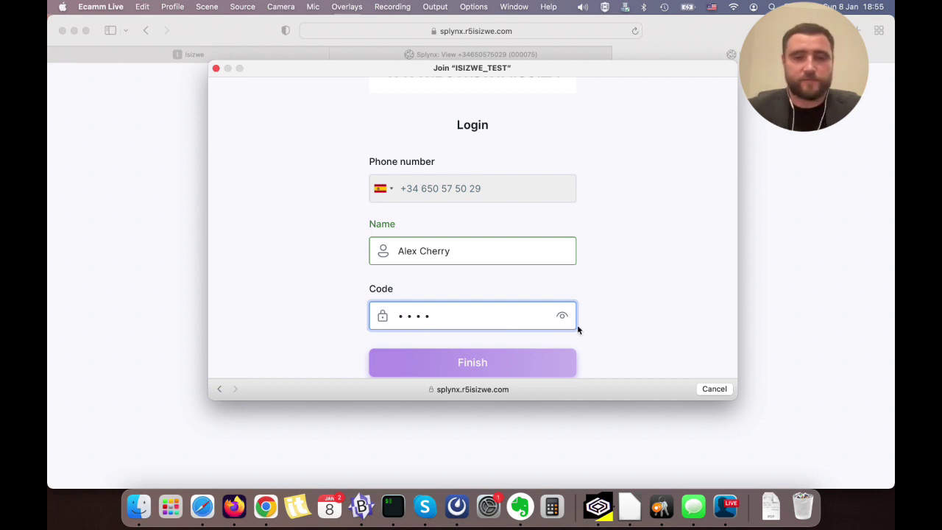
scroll(568, 325, down, 1)
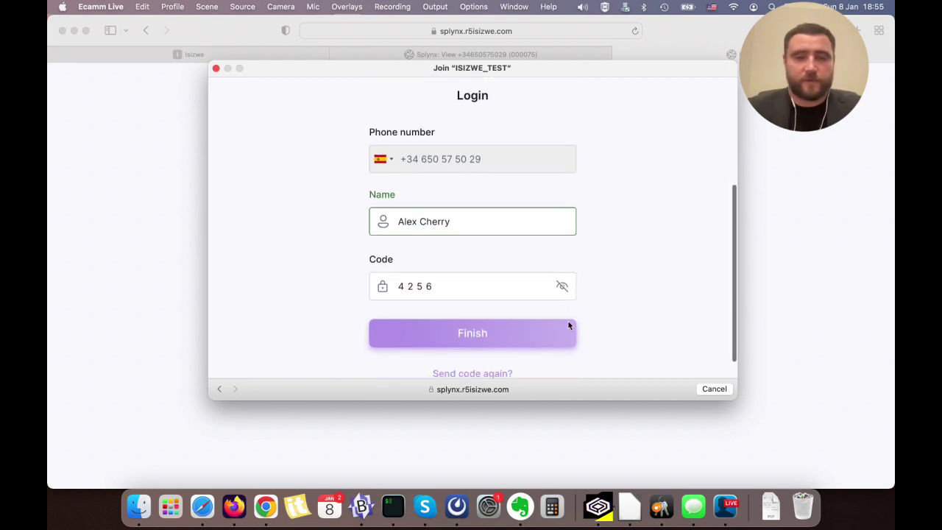
Finish sign-in and review bundles, from 1 Hour at R 2.00 to 30 days at R 100.00.
click(526, 337)
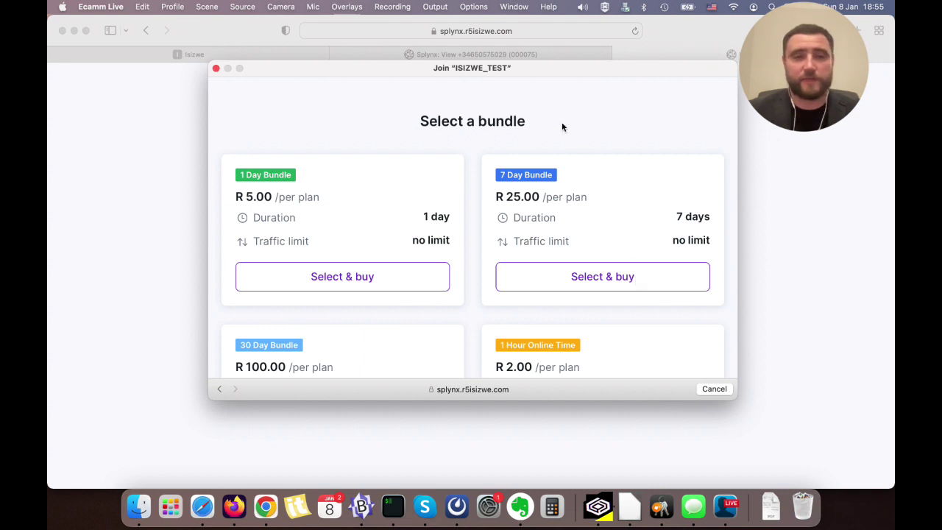
scroll(496, 124, down, 3)
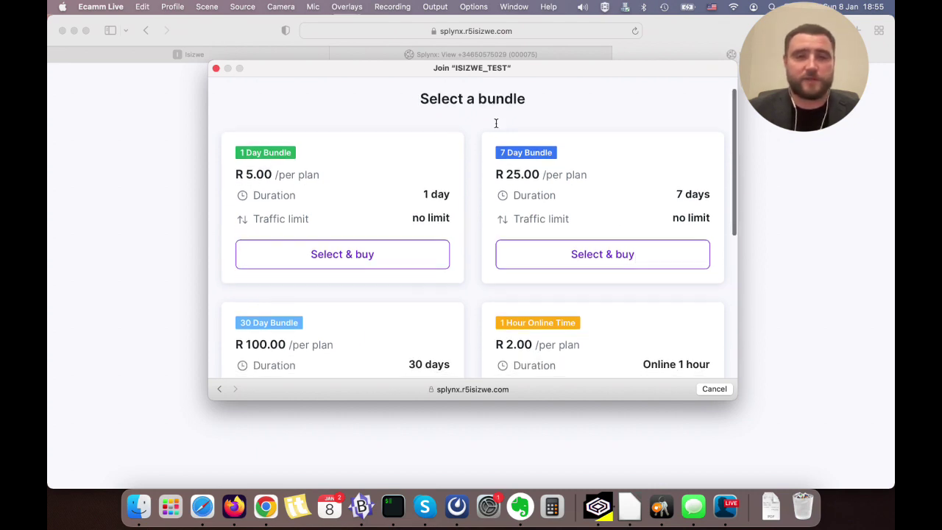
scroll(496, 124, up, 1)
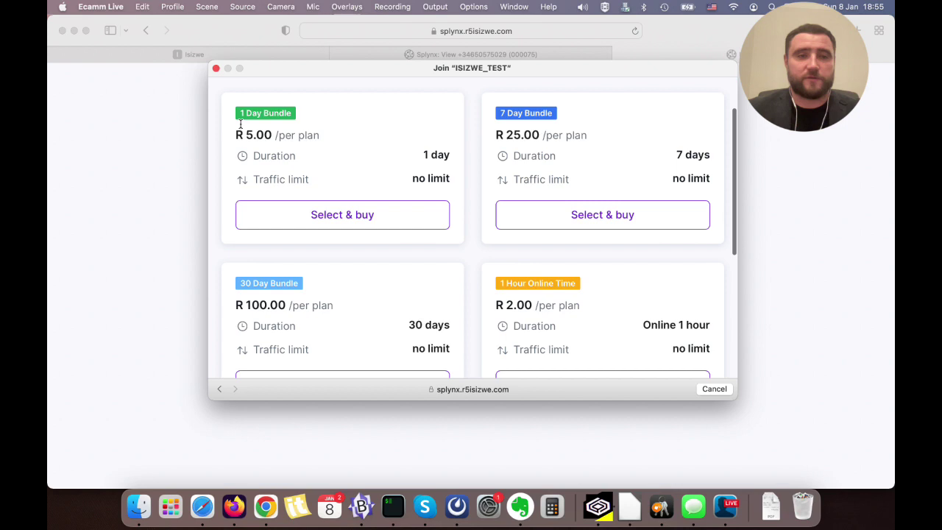
scroll(546, 131, down, 5)
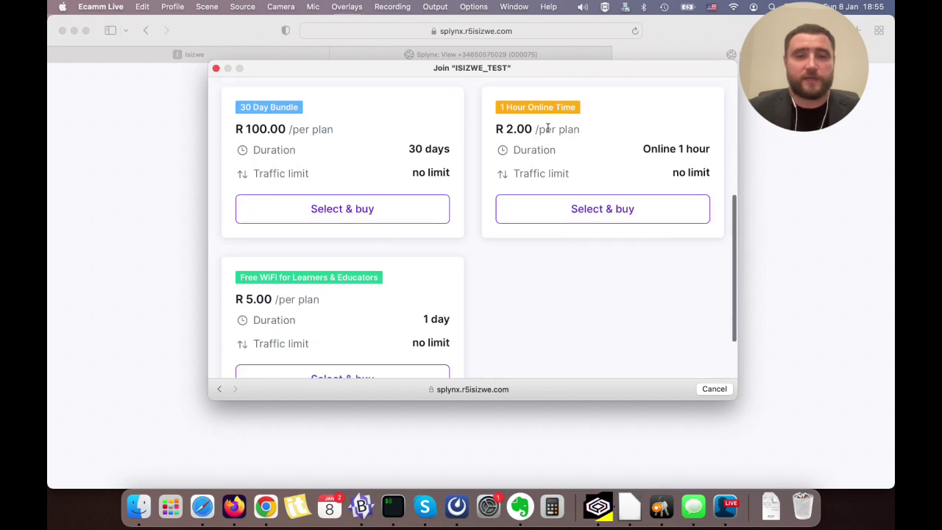
drag(498, 128, 537, 130)
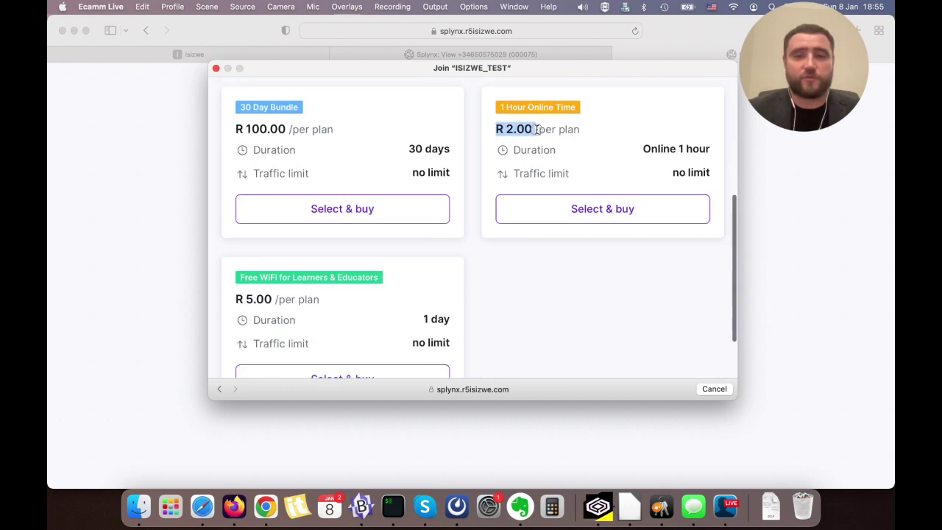
click(591, 151)
scroll(592, 151, up, 2)
scroll(577, 197, up, 4)
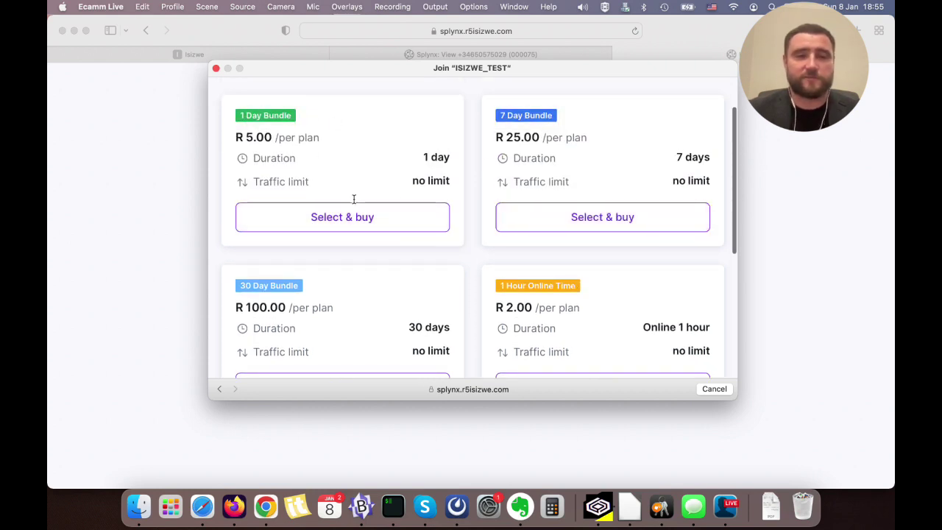
Buy the 1 Day Bundle and review payment options: VulaCoin at 400, Visa / Mastercard, 1ForYou Voucher.
click(351, 224)
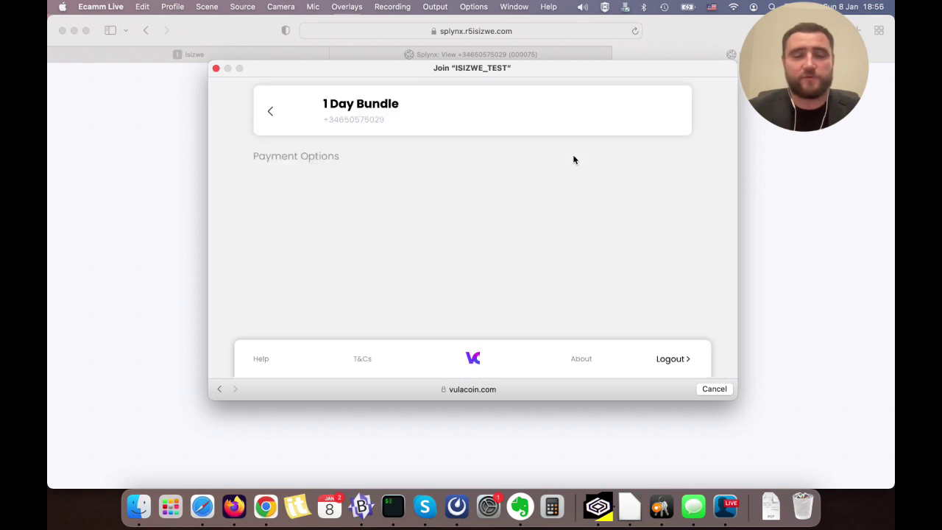
scroll(574, 160, down, 1)
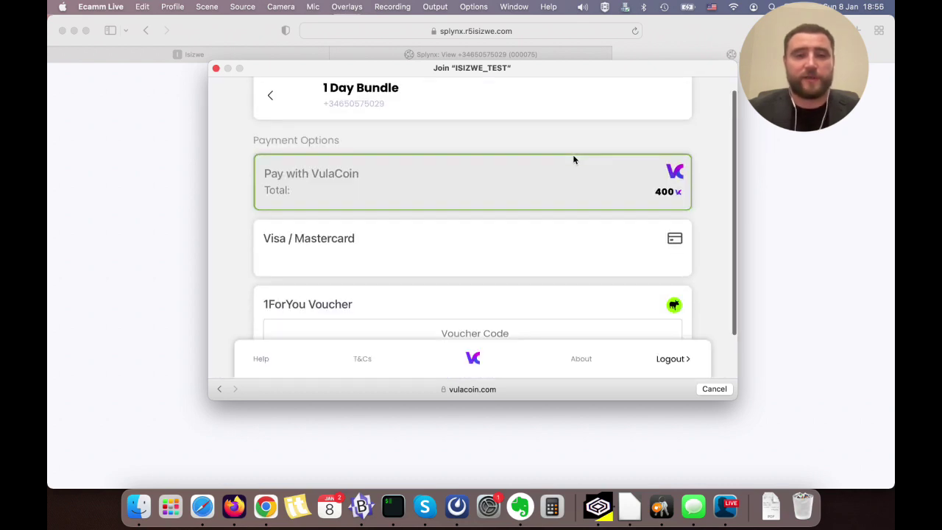
scroll(694, 211, down, 1)
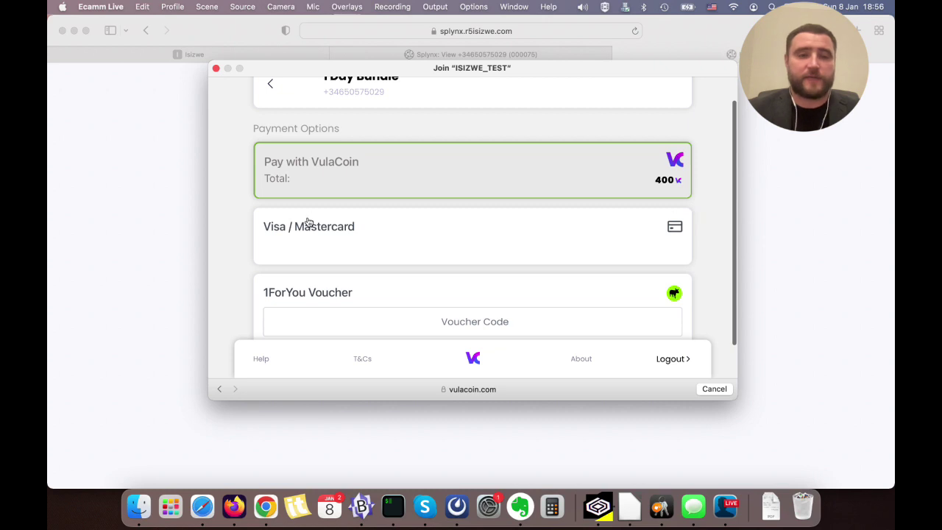
scroll(336, 236, down, 1)
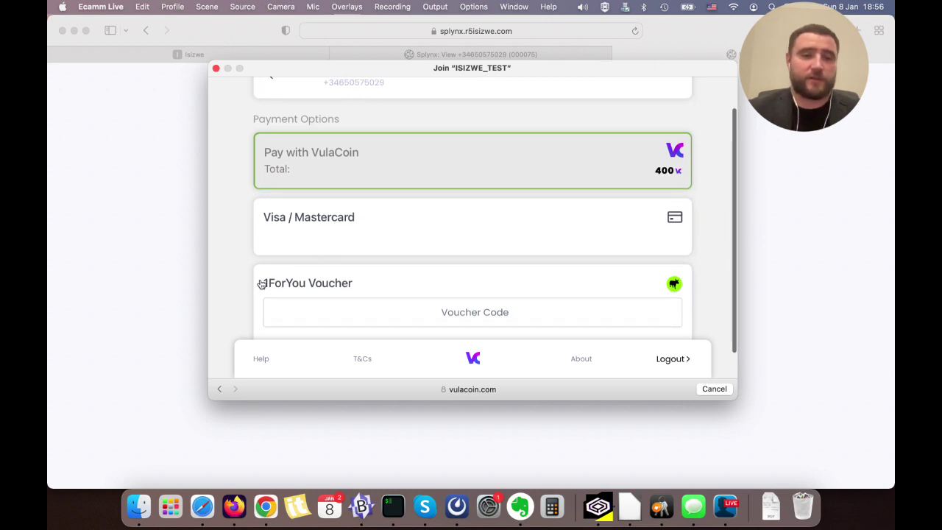
scroll(352, 286, up, 2)
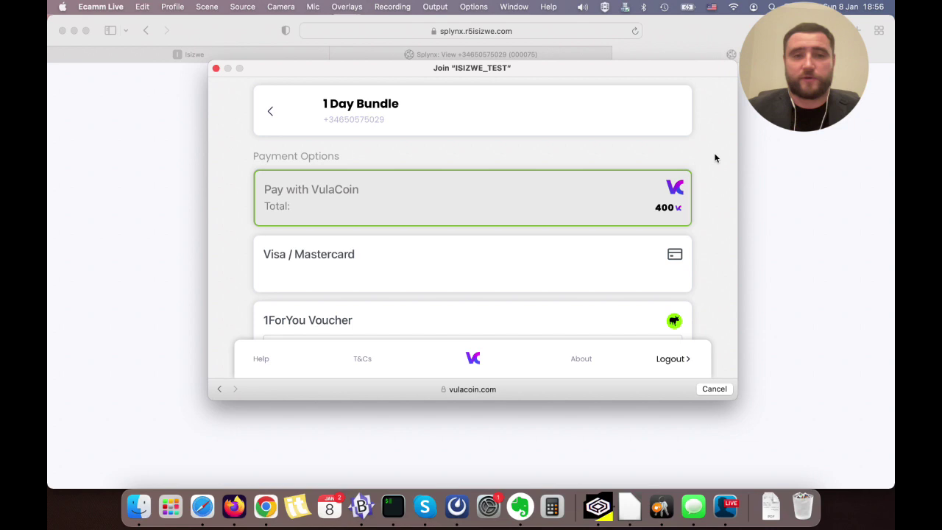
scroll(714, 158, down, 3)
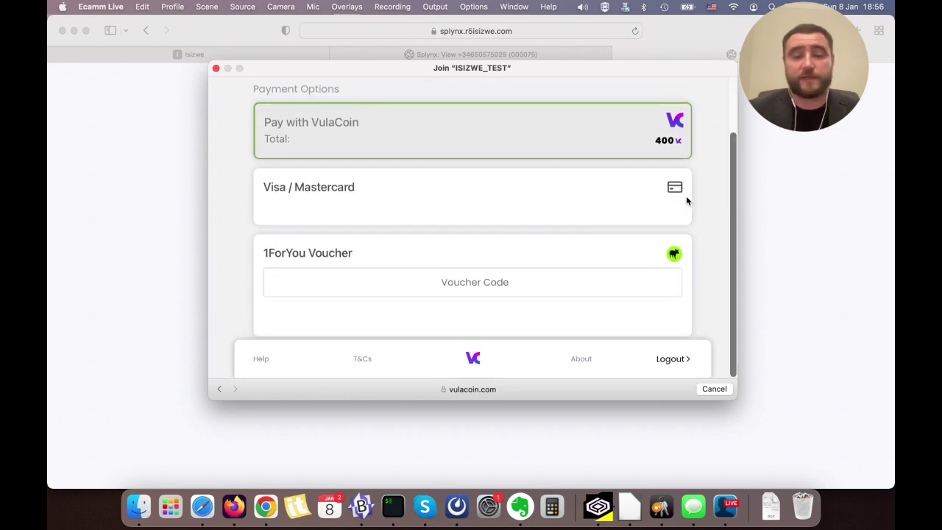
scroll(681, 199, up, 3)
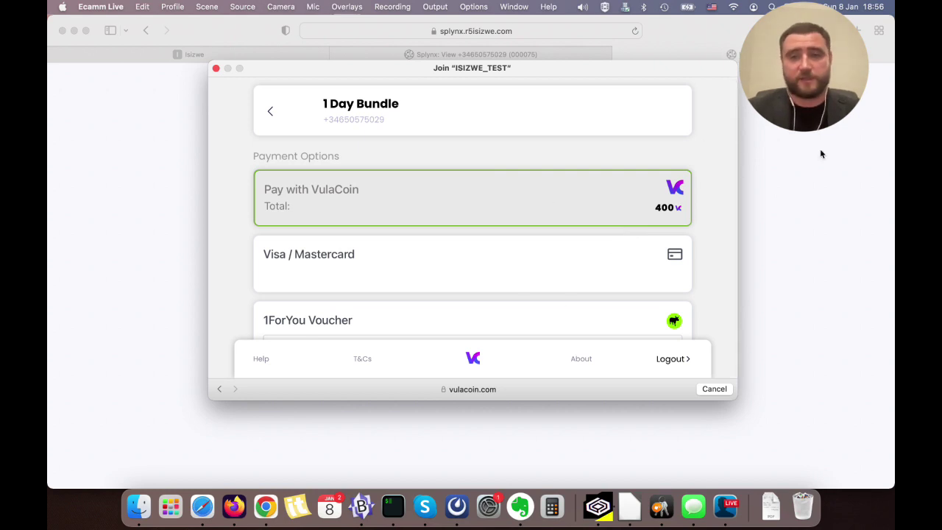
Close the hotspot sign-in window and reload the customer record in Splynx.
click(216, 67)
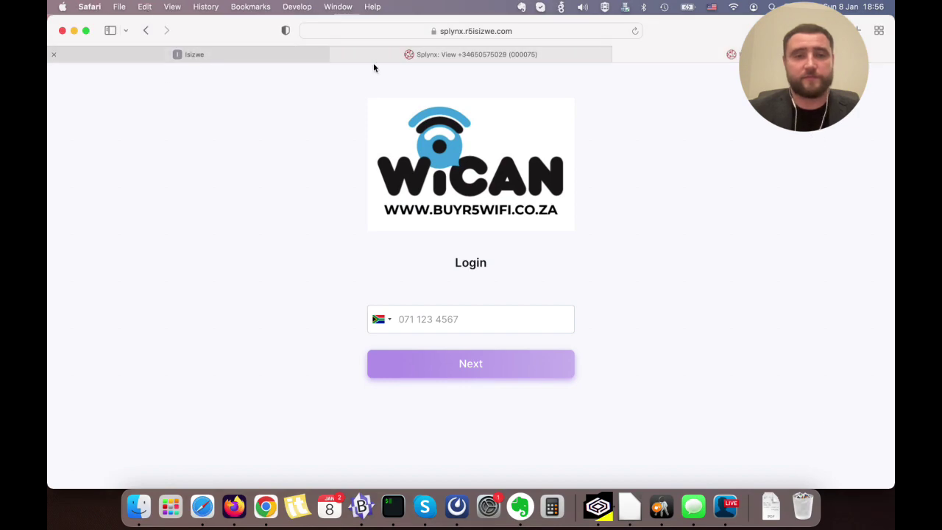
click(444, 56)
scroll(507, 338, down, 1)
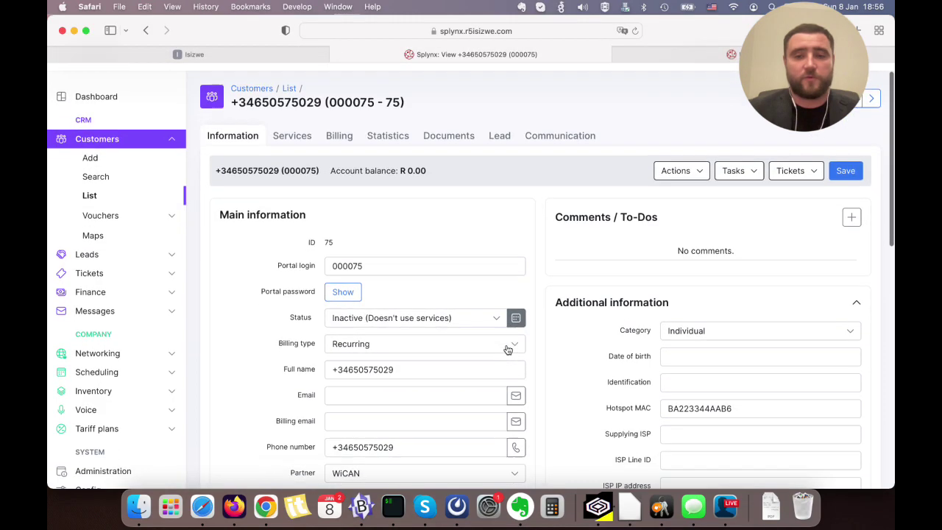
scroll(530, 221, up, 1)
click(635, 30)
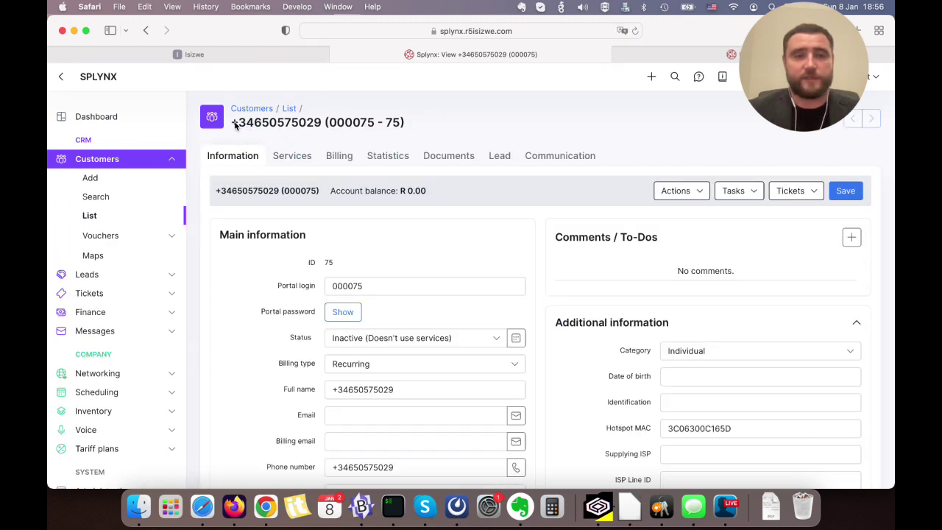
Review the Information tab: partner WiCAN, status Inactive, and the updated Hotspot MAC.
drag(233, 122, 333, 124)
click(253, 315)
scroll(378, 351, down, 3)
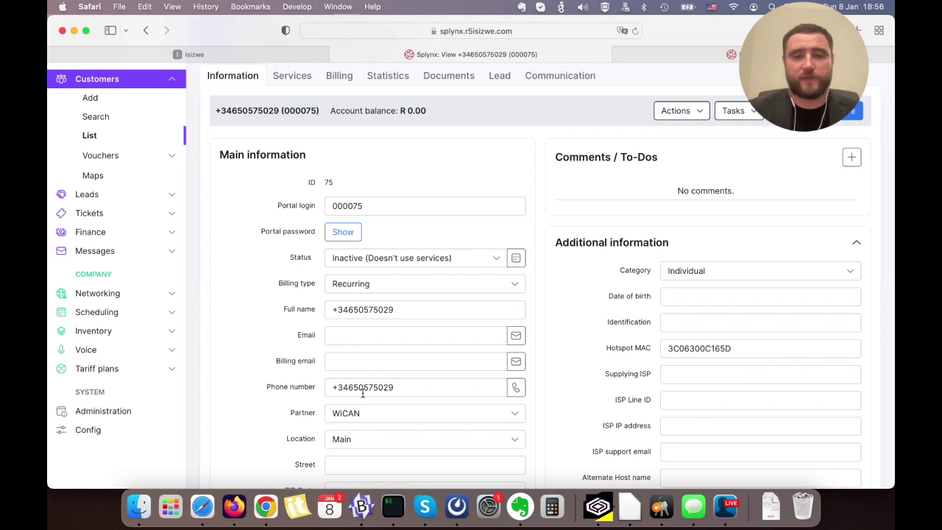
scroll(662, 358, down, 1)
drag(608, 334, 655, 331)
click(655, 331)
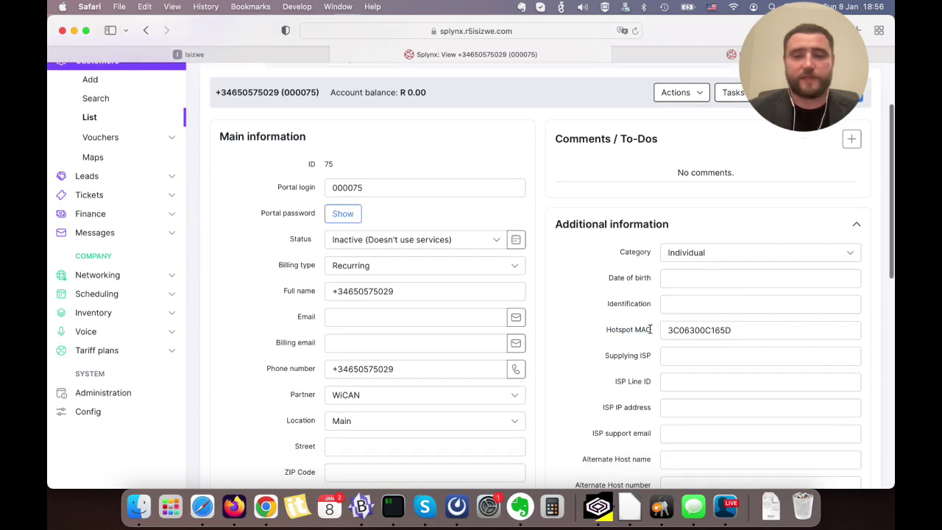
scroll(720, 329, down, 5)
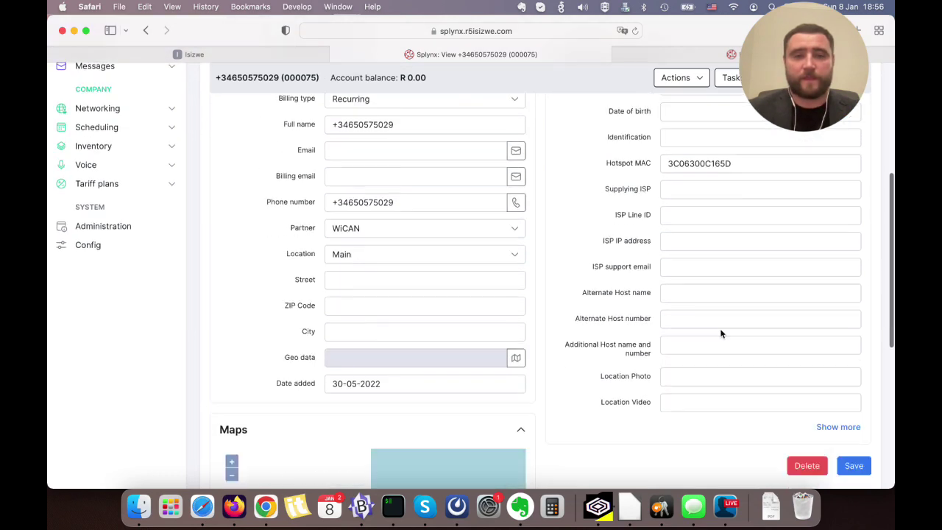
scroll(721, 333, down, 2)
scroll(721, 334, up, 10)
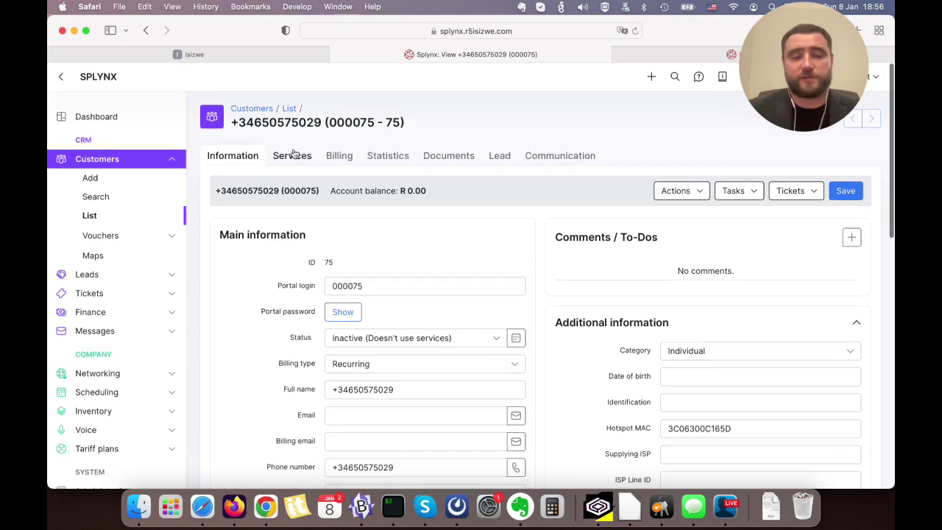
Show the customer's Services tab with the View filter on All, listing no internet services.
click(294, 154)
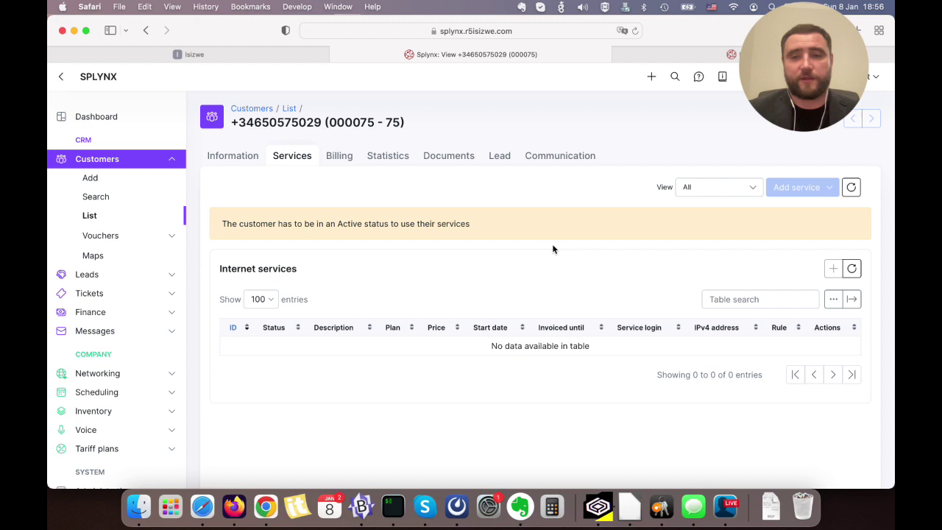
click(726, 192)
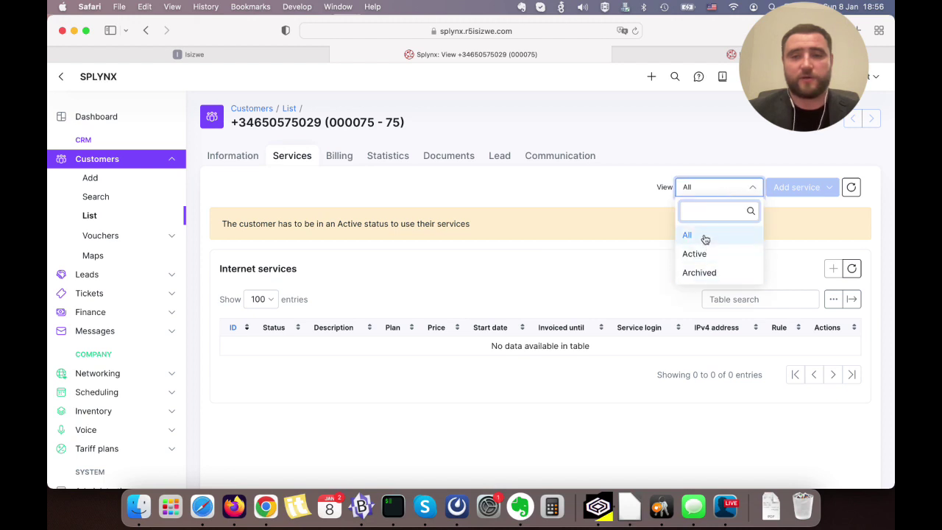
click(707, 237)
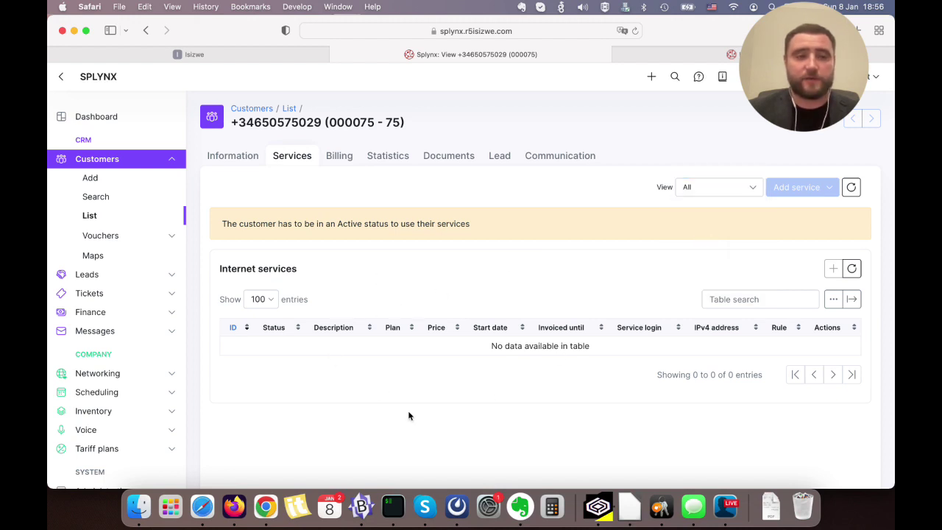
Expand the Customers > Vouchers section in the sidebar.
click(110, 235)
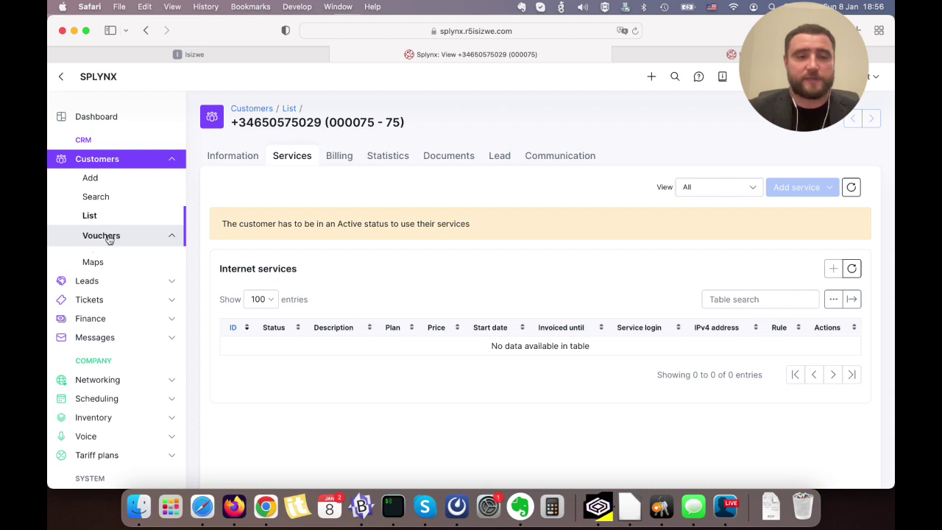
click(122, 238)
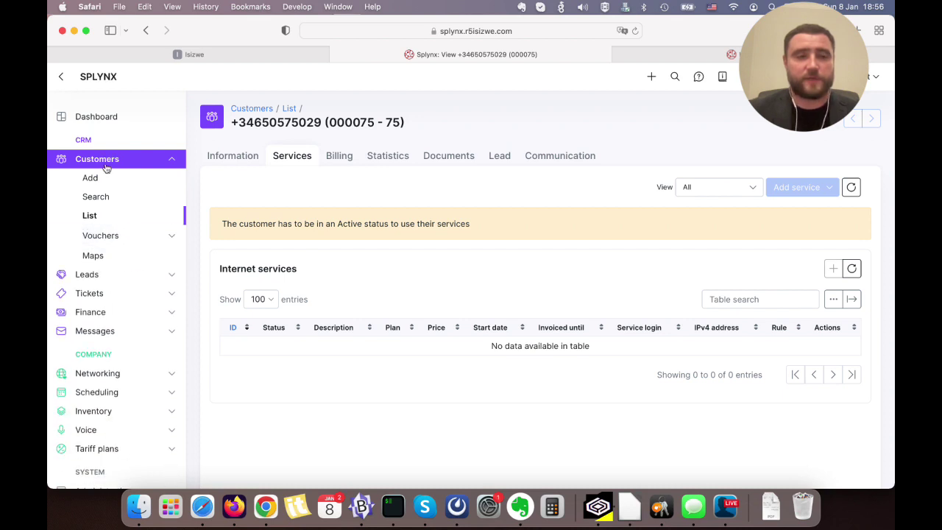
click(120, 237)
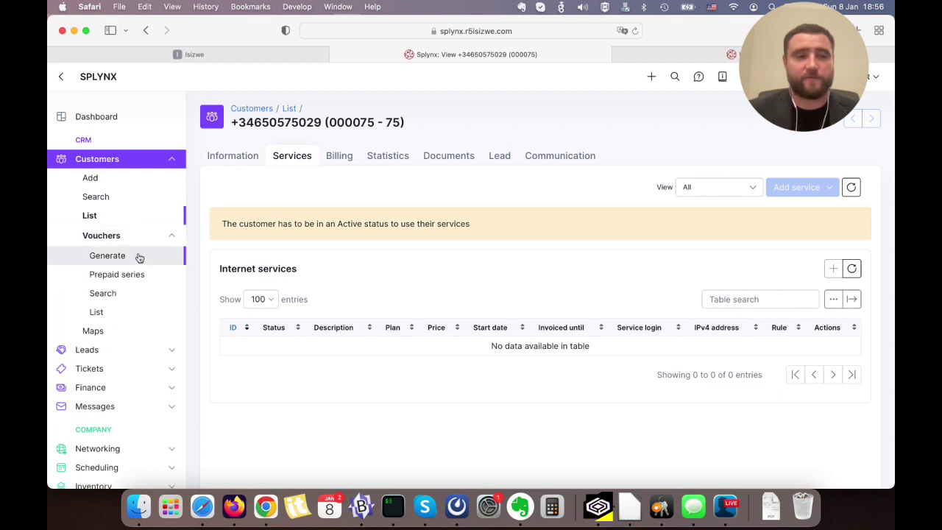
Open Vouchers > List on the Online vouchers tab to see session usage, IPs and time online.
click(111, 312)
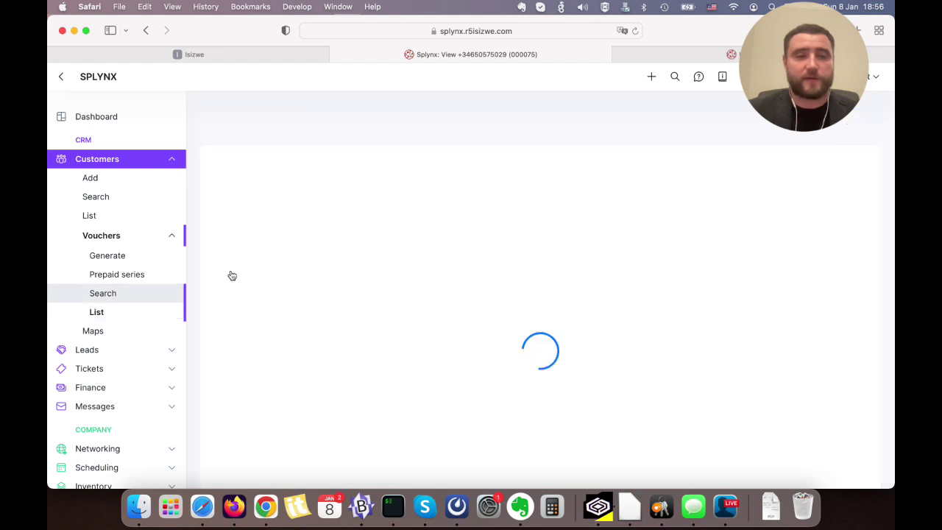
click(346, 157)
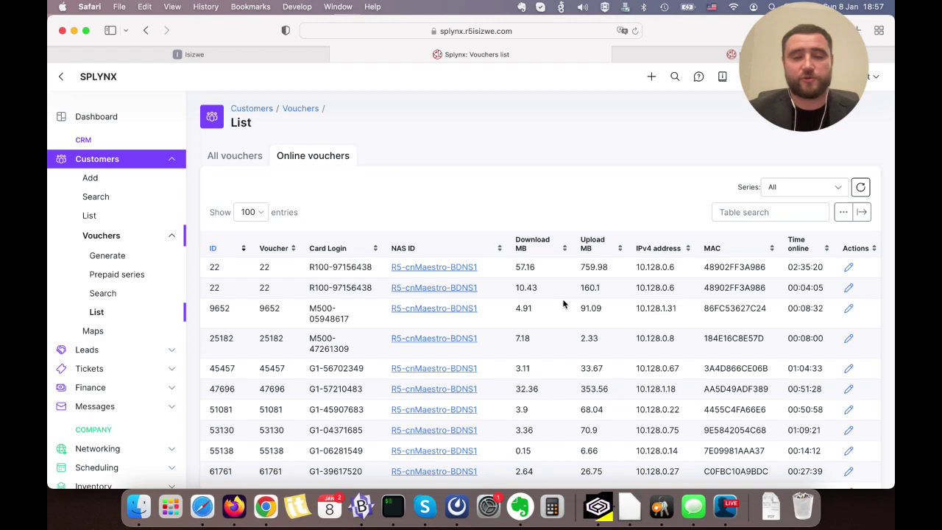
scroll(563, 304, down, 2)
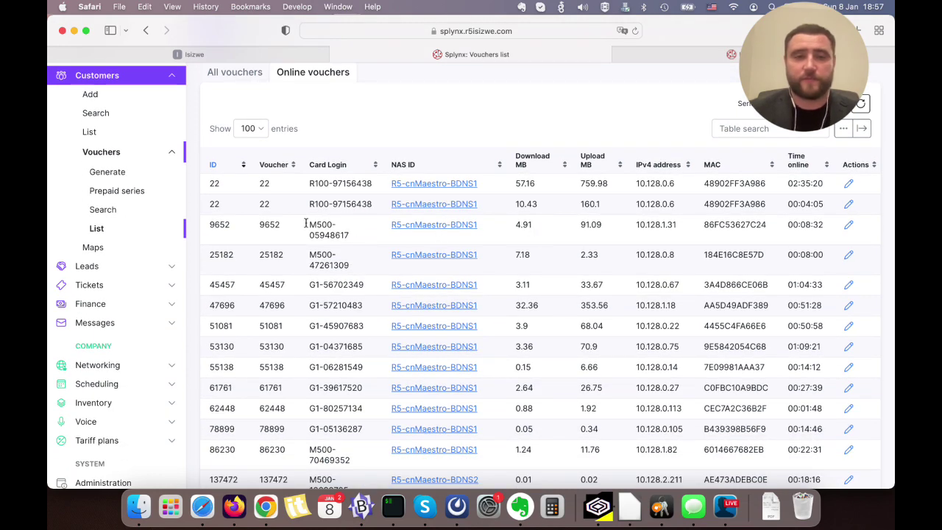
Open voucher 9652 in Edit voucher and review its main info, Limits and Expiration settings.
click(849, 225)
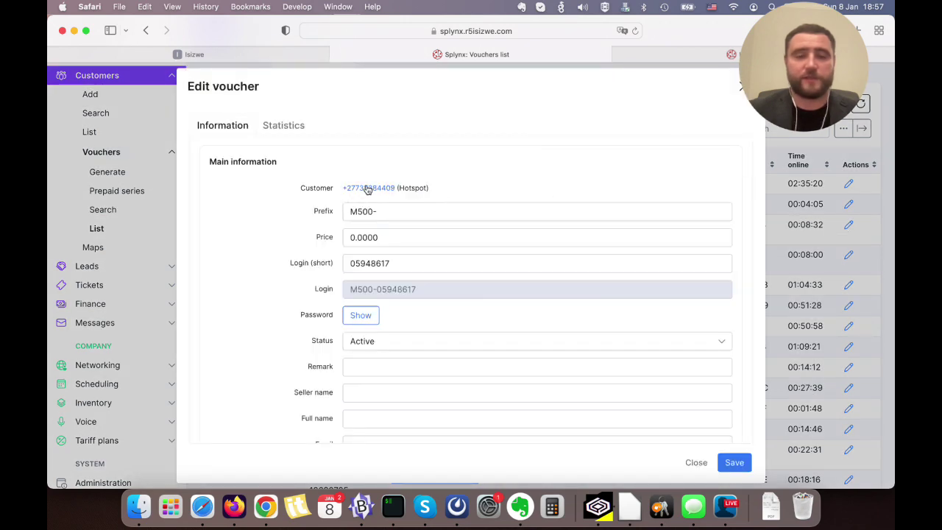
scroll(493, 192, down, 2)
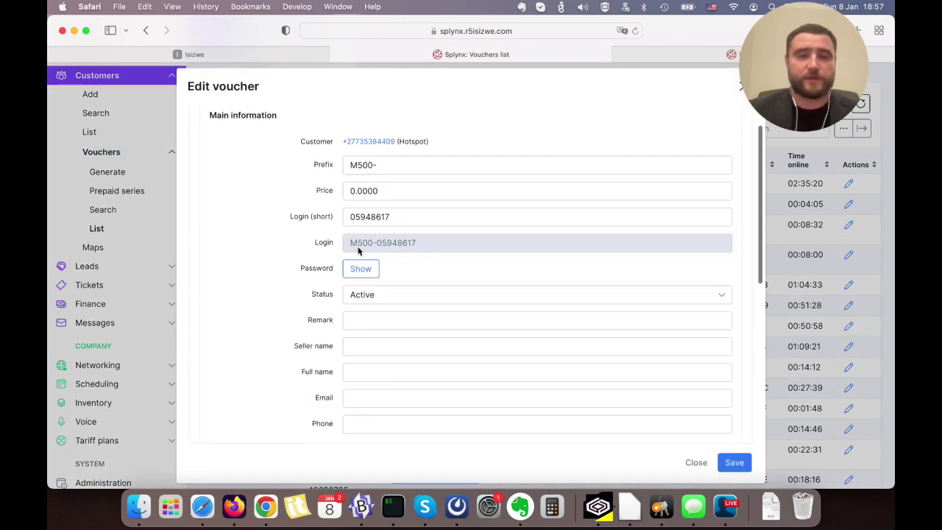
drag(348, 243, 388, 243)
click(445, 245)
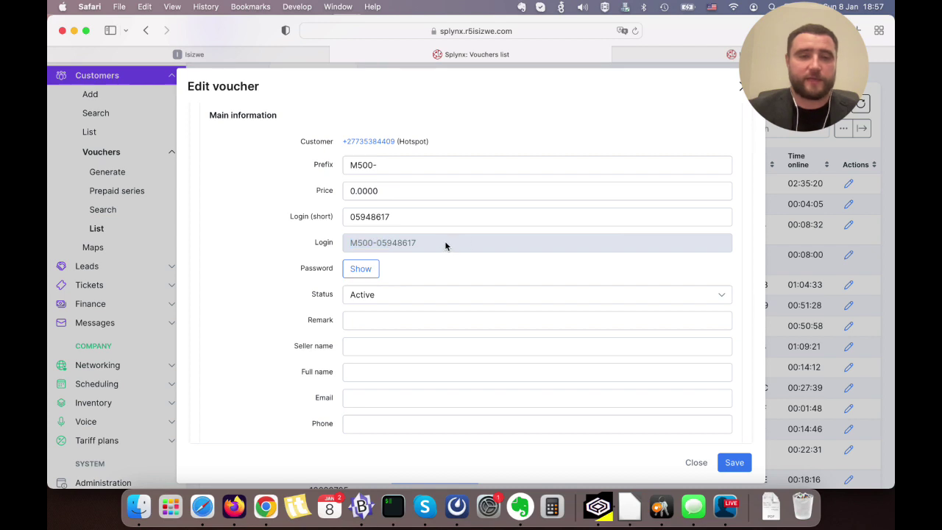
scroll(446, 246, down, 5)
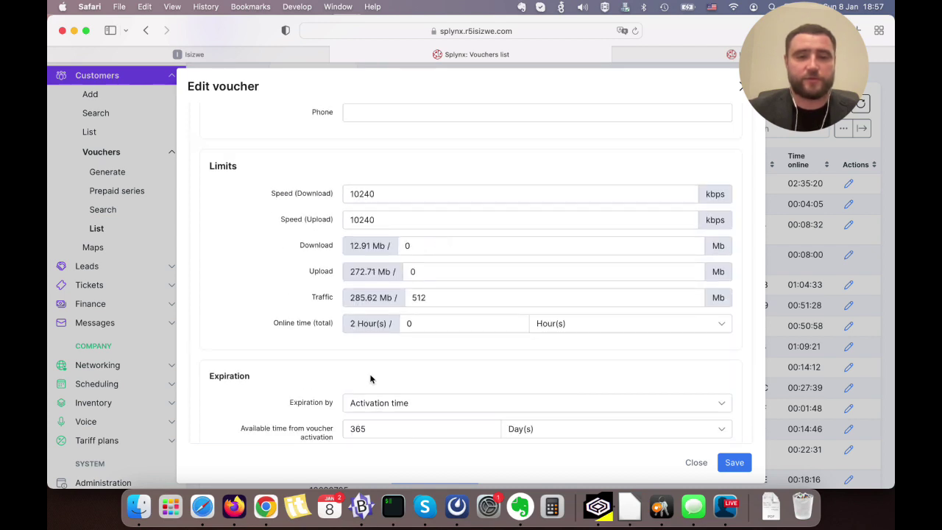
scroll(371, 379, down, 1)
scroll(430, 357, up, 6)
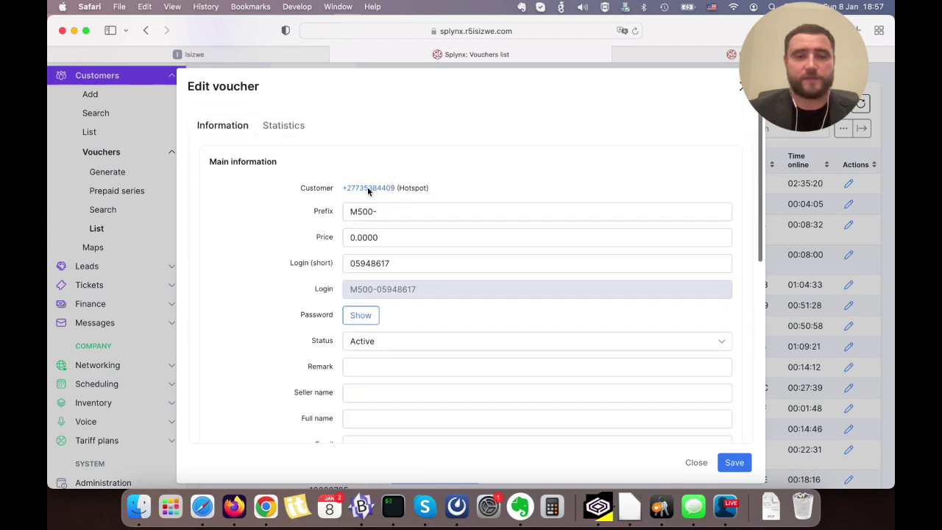
Open the voucher's Hotspot customer and view the Services tab's nine M500 vouchers, 9652 online.
click(369, 189)
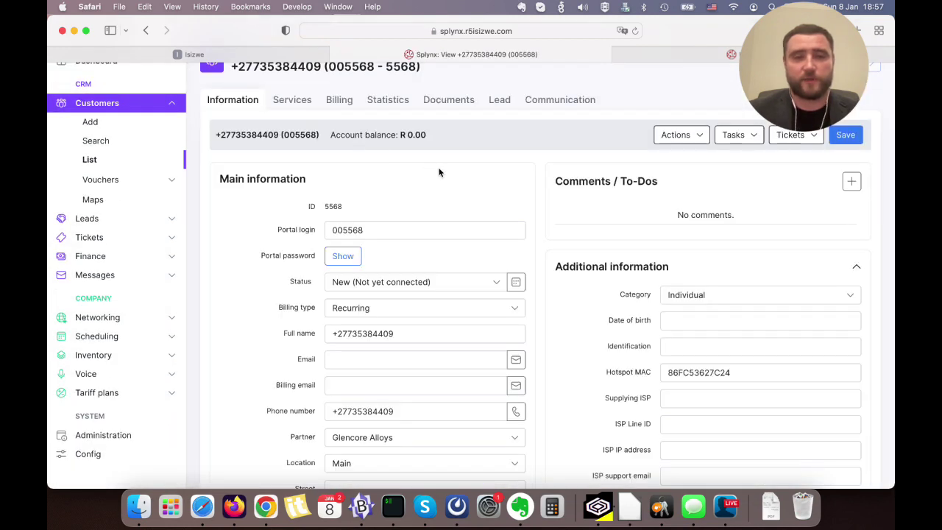
scroll(292, 151, up, 1)
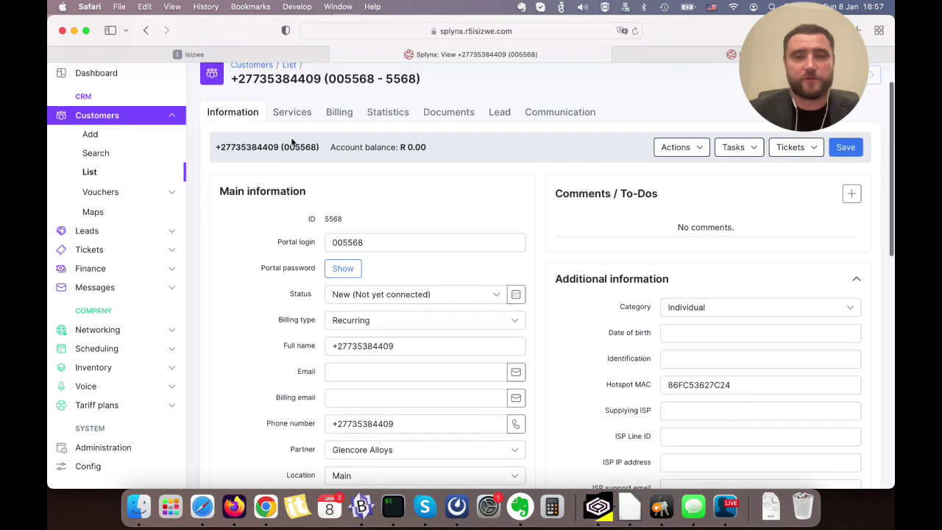
click(291, 110)
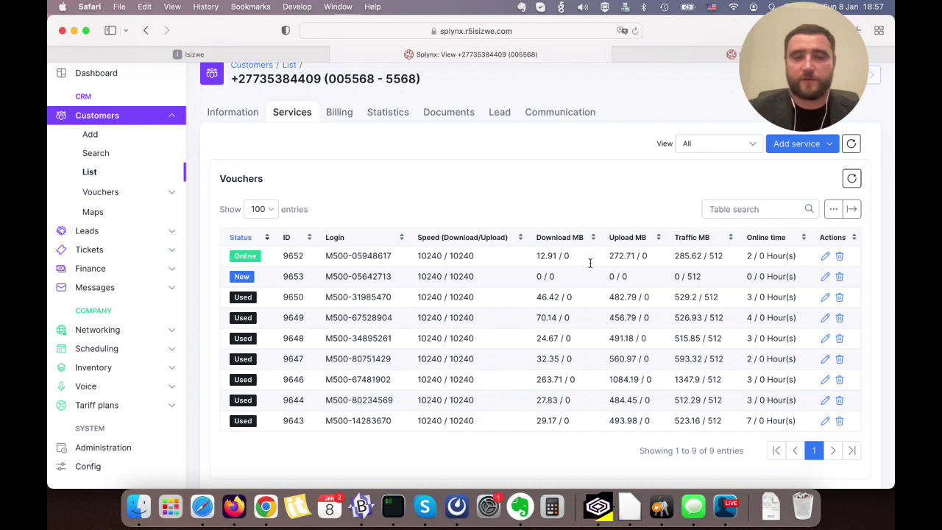
double_click(342, 256)
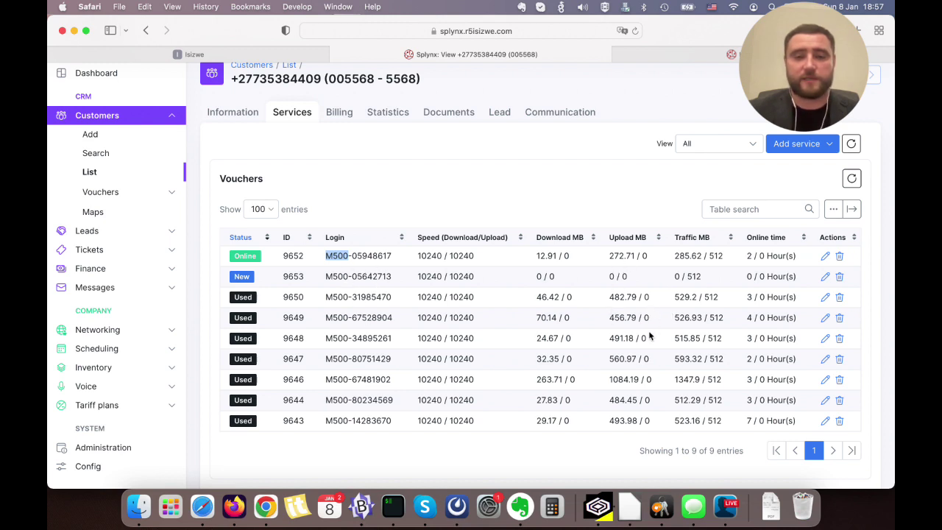
double_click(619, 256)
click(639, 255)
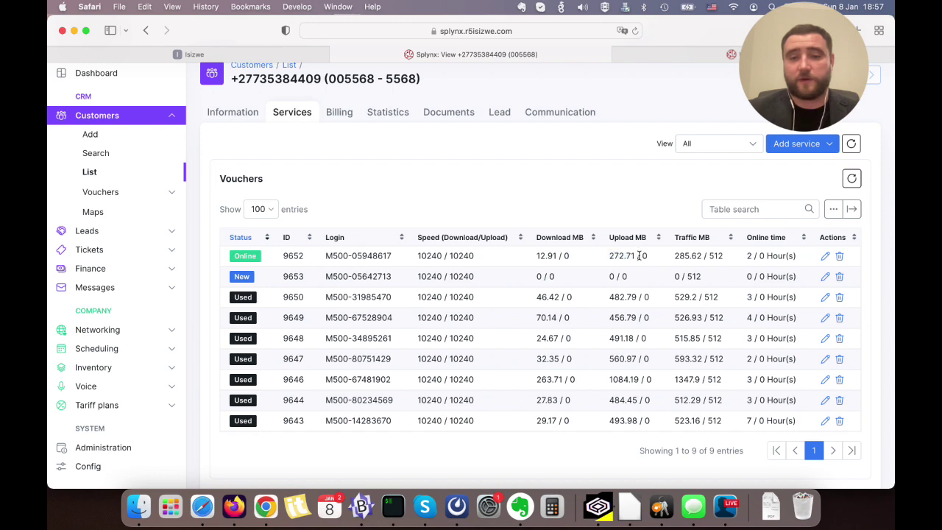
scroll(466, 248, up, 2)
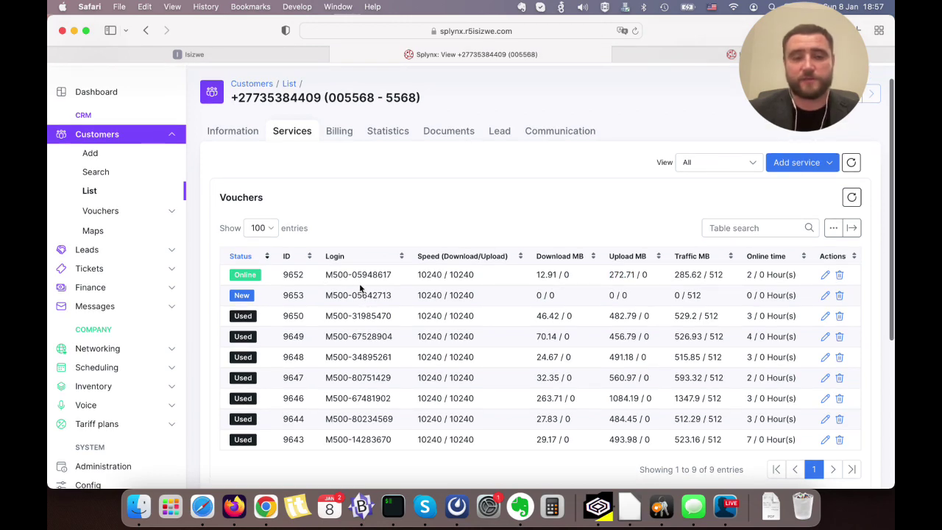
scroll(360, 289, down, 2)
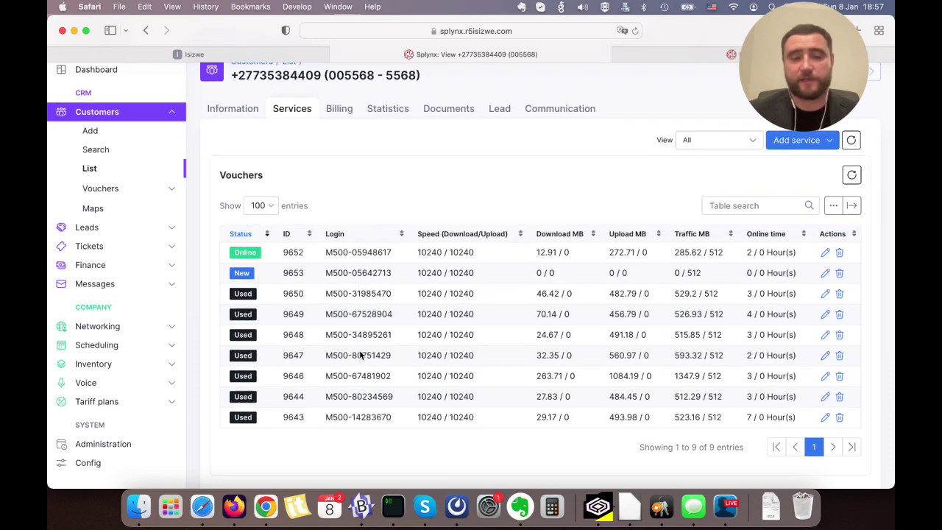
scroll(361, 355, up, 3)
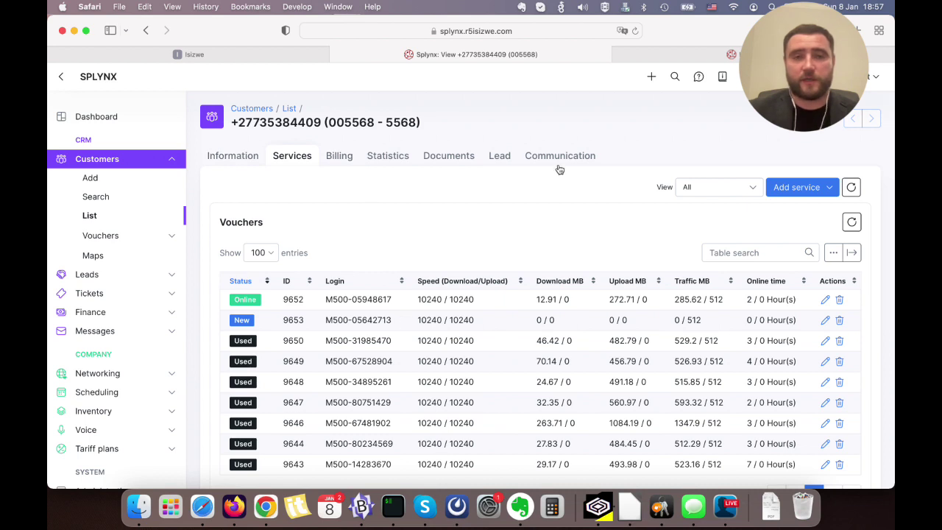
Return to the customer's Information tab and check the Hotspot MAC.
click(243, 155)
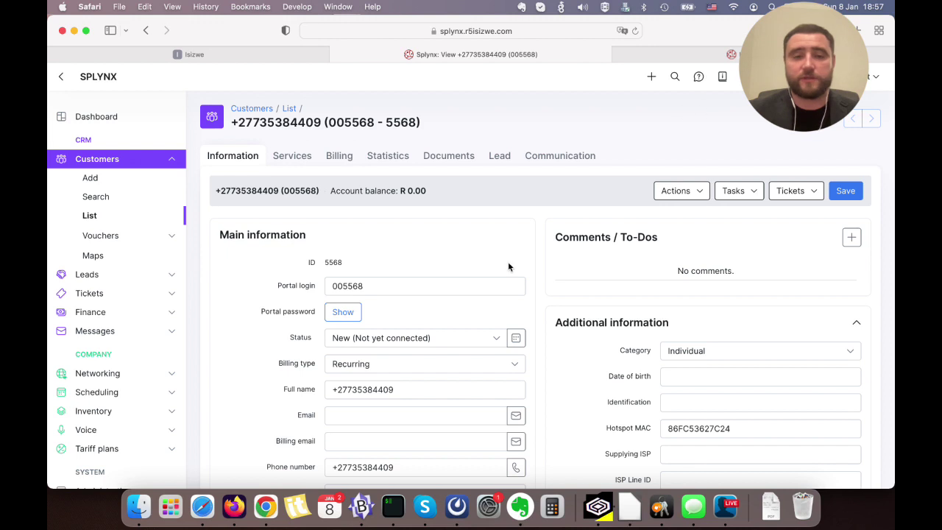
click(736, 8)
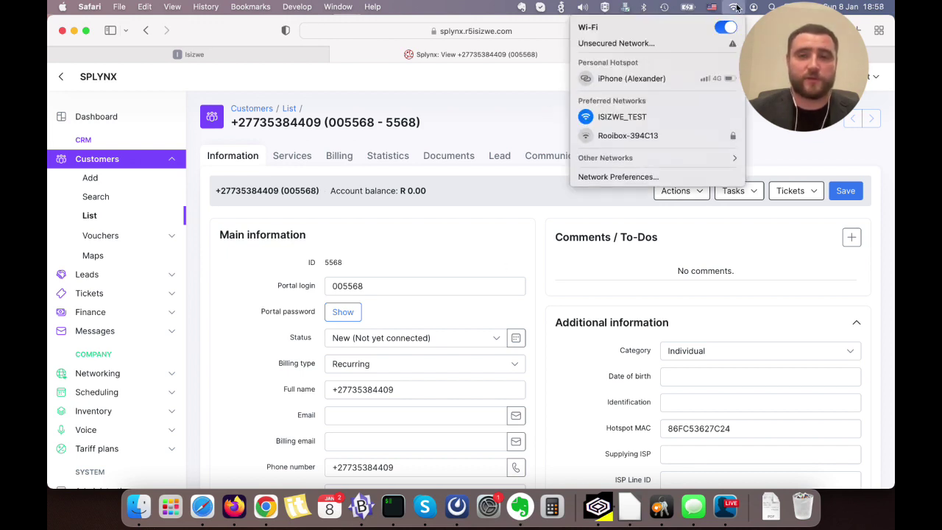
click(513, 112)
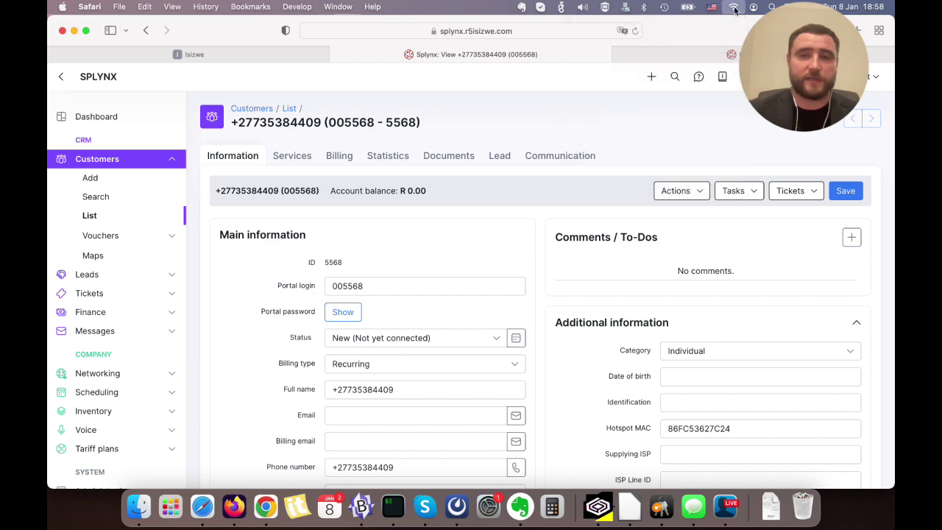
scroll(562, 288, down, 5)
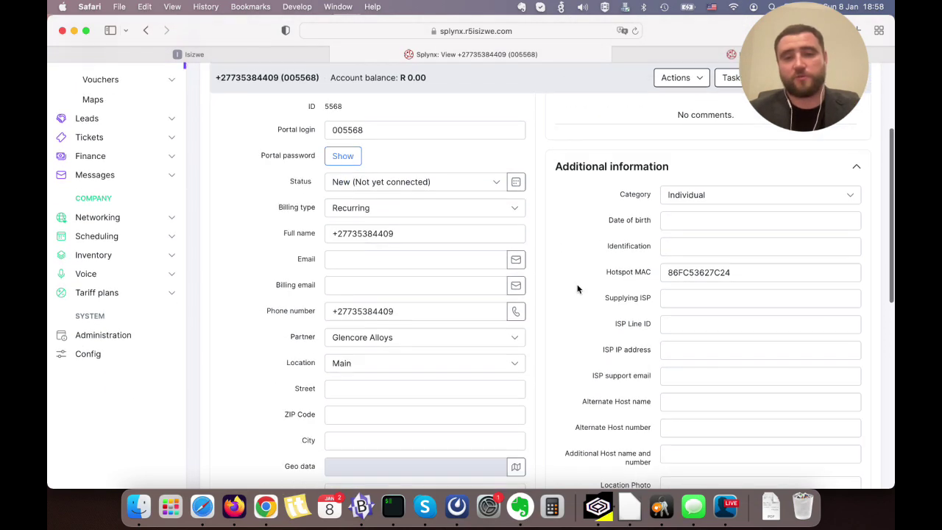
drag(651, 276, 606, 270)
click(605, 269)
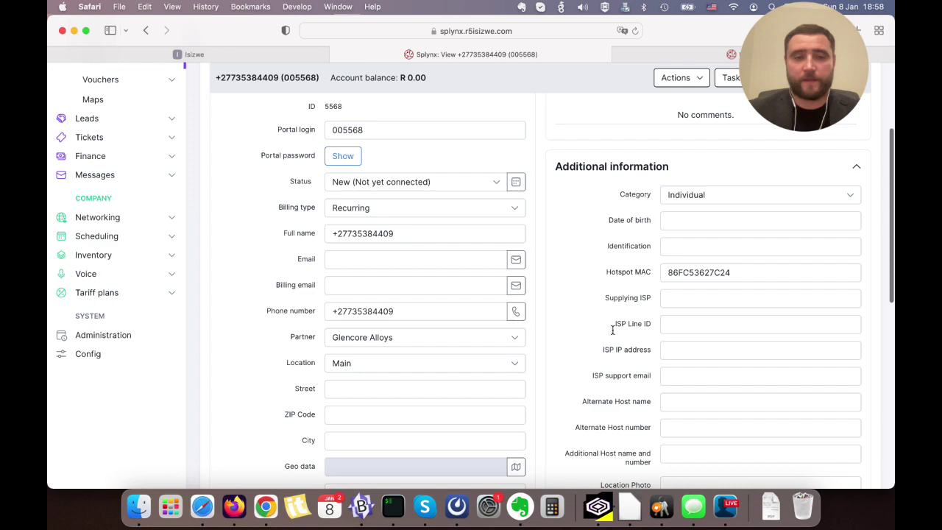
scroll(612, 332, up, 5)
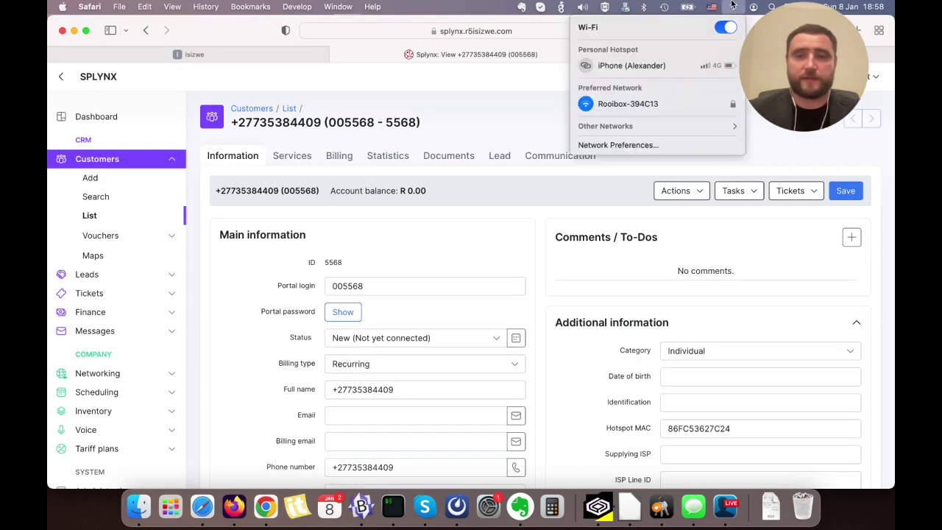
Join the ISIZWE_TEST Wi-Fi network from the macOS Wi-Fi menu's Other Networks.
click(733, 7)
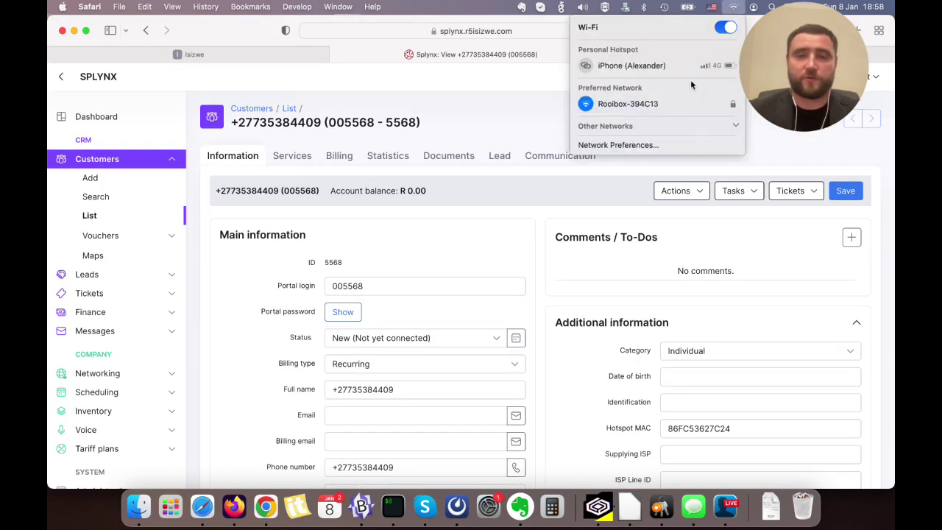
click(725, 125)
click(654, 123)
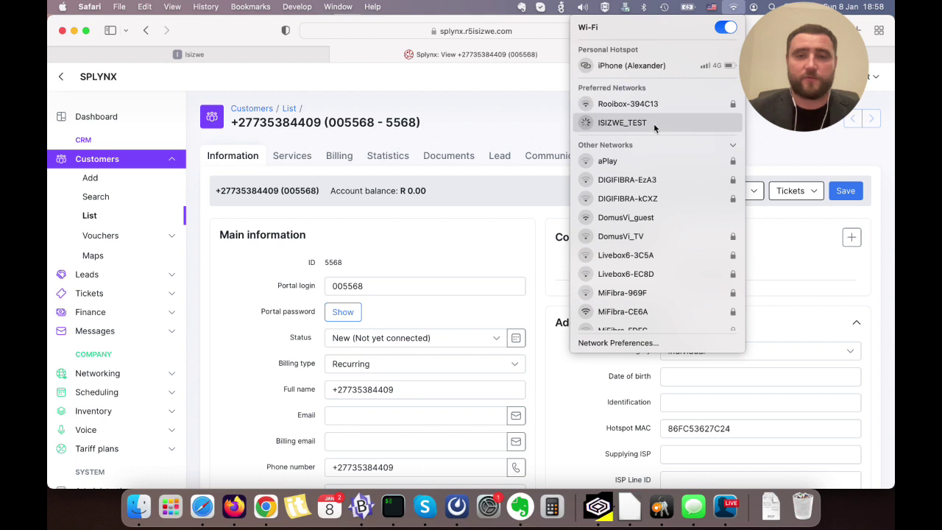
Close the Join ISIZWE_TEST sheet offering 1 Day R 5.00 and 7 Day R 25.00 bundles.
click(734, 6)
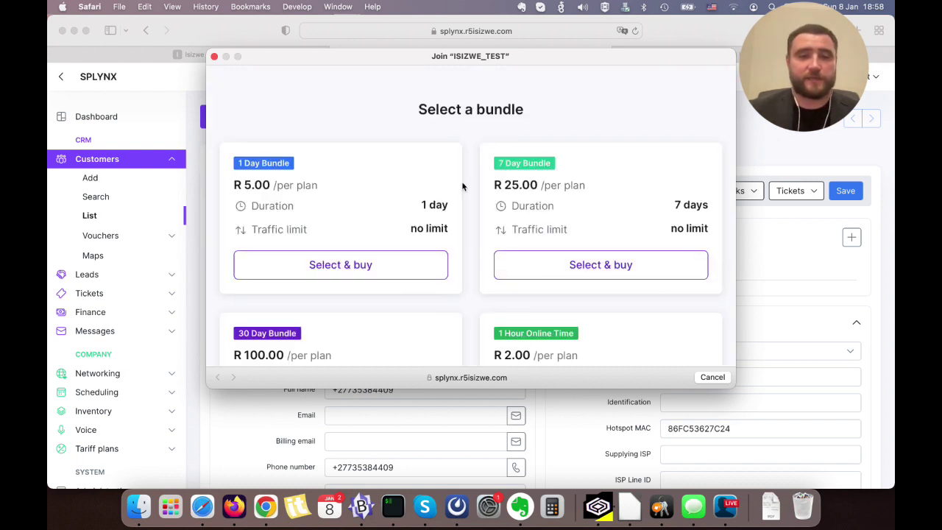
scroll(462, 181, down, 1)
scroll(461, 181, up, 1)
scroll(464, 183, down, 5)
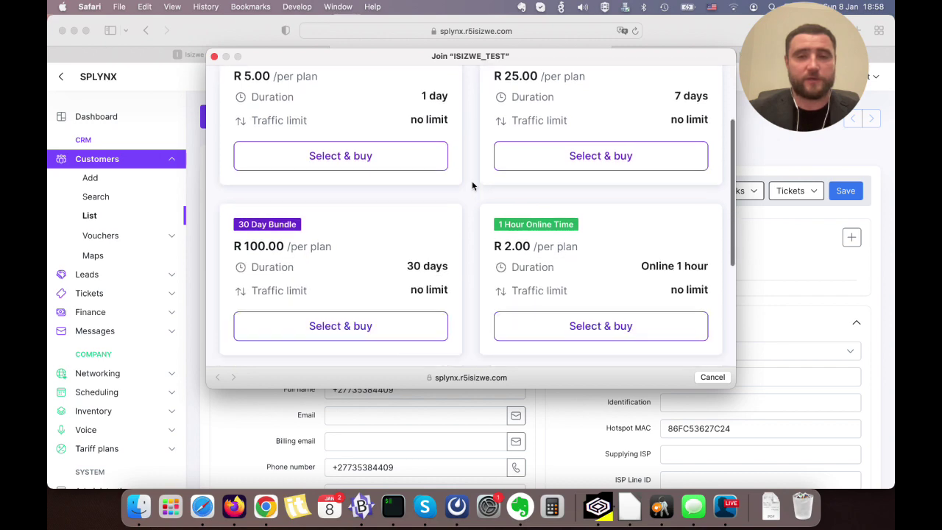
scroll(473, 185, up, 2)
scroll(472, 186, up, 3)
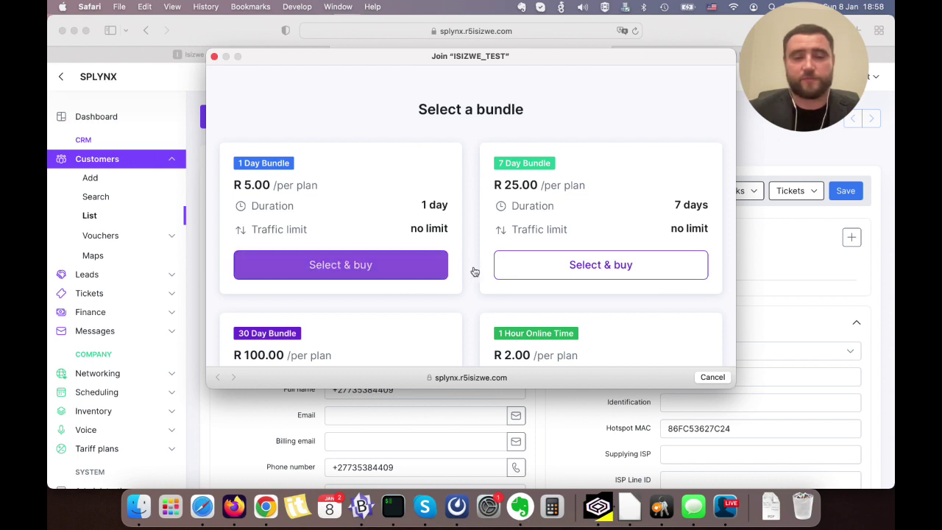
click(214, 57)
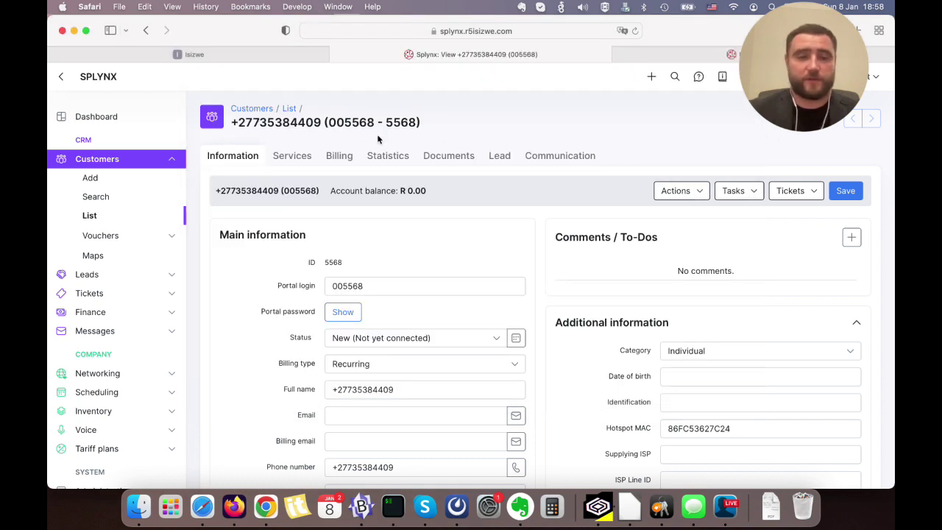
Expand Tariff plans in the sidebar and bring up the One-Time tariff plans list.
scroll(123, 225, down, 1)
scroll(123, 225, down, 3)
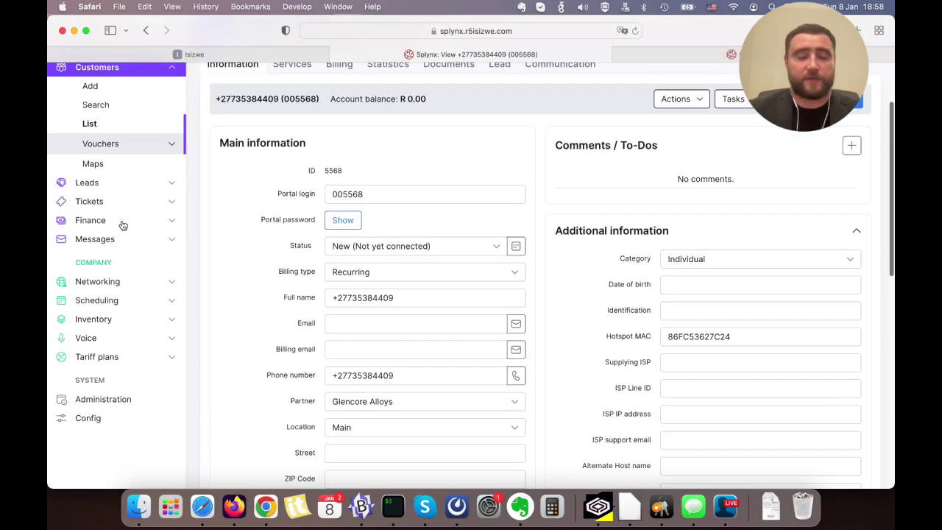
click(120, 359)
scroll(129, 312, up, 1)
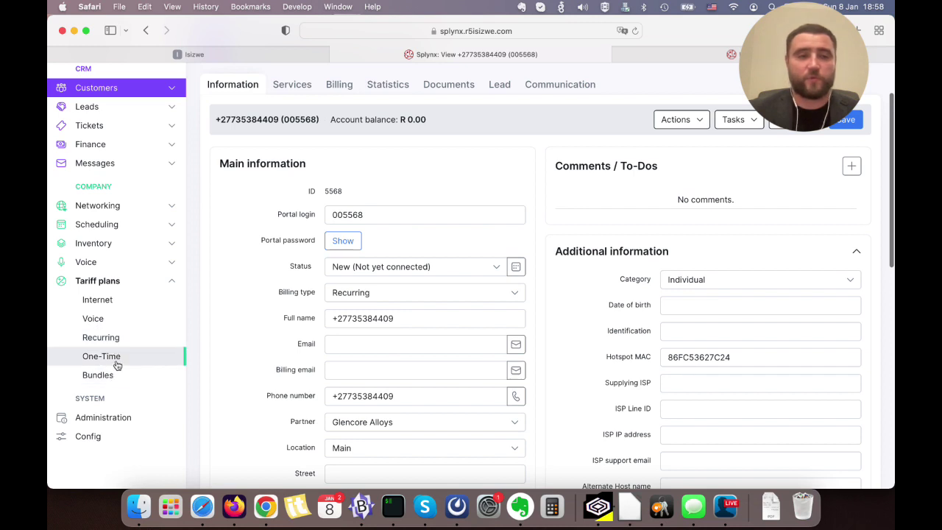
click(116, 359)
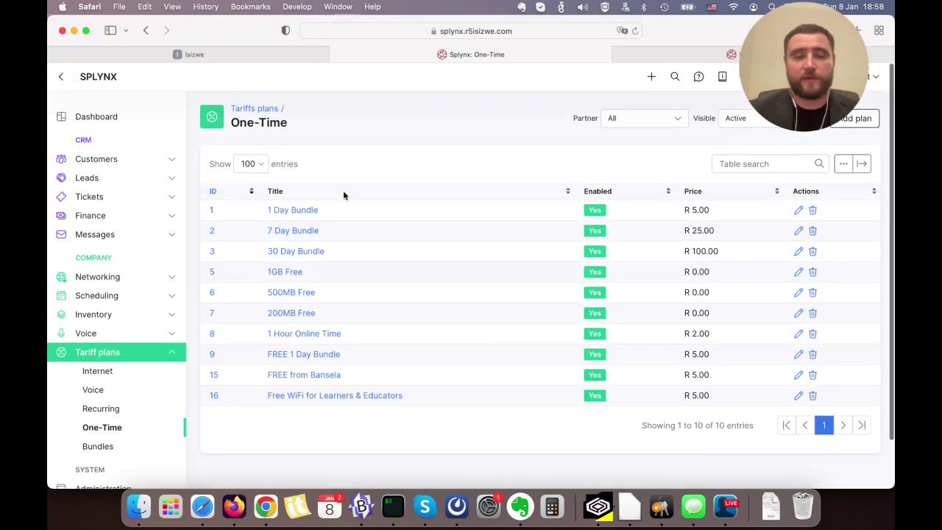
scroll(466, 141, down, 1)
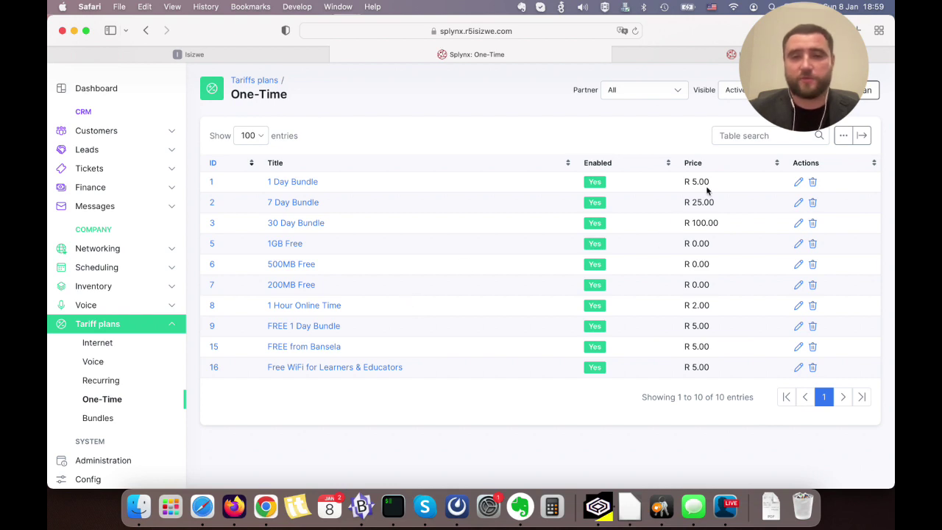
Edit the 1 Day Bundle plan and check its Partners list (32 of 38 partners).
click(797, 184)
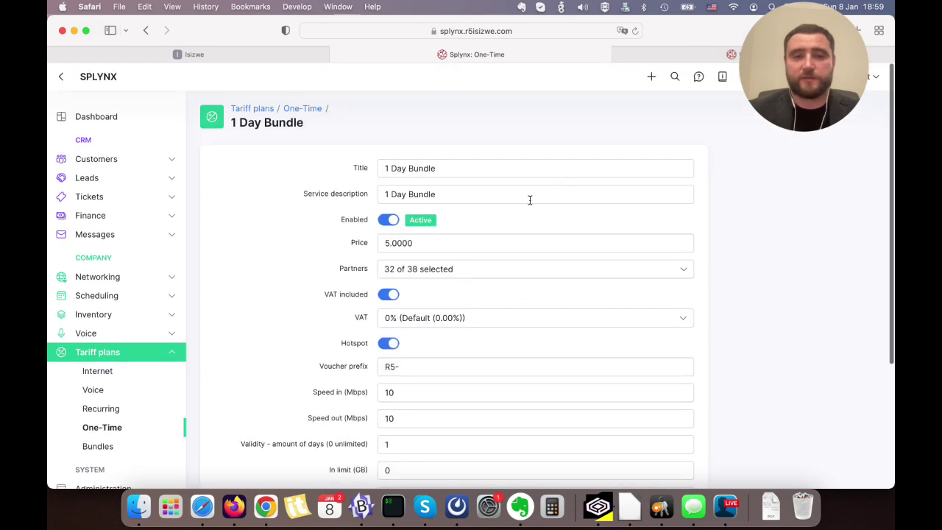
double_click(357, 270)
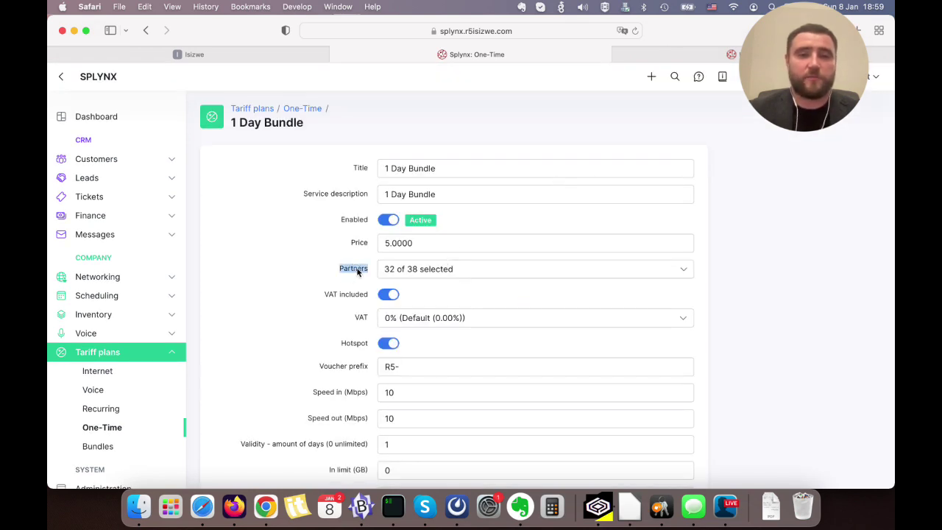
click(359, 273)
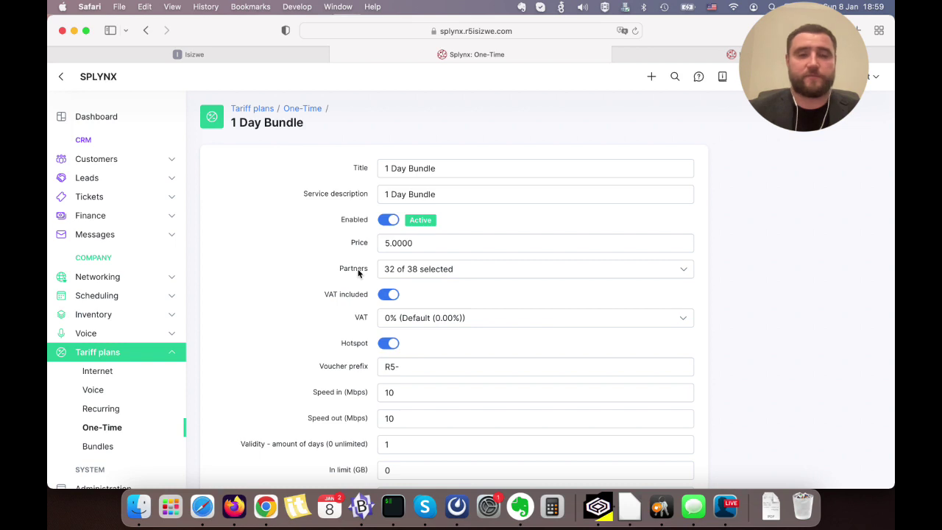
click(428, 274)
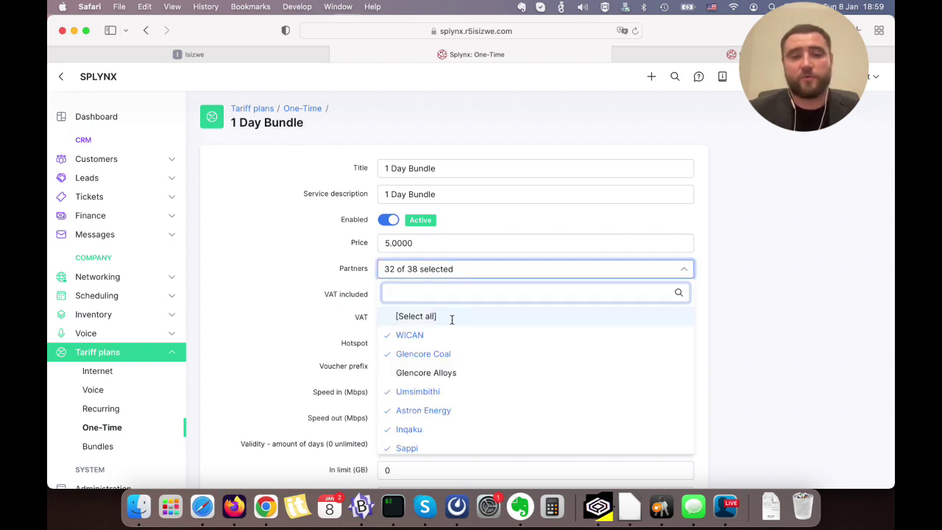
scroll(295, 361, down, 2)
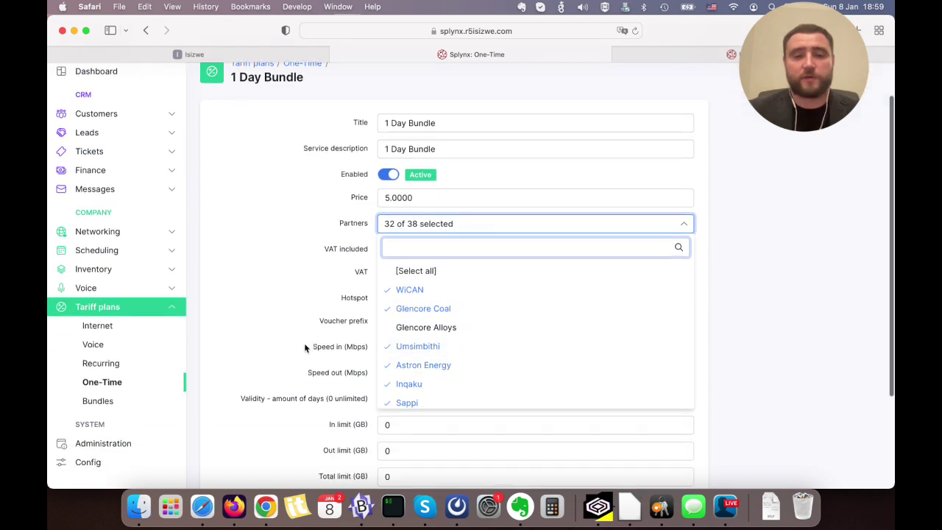
scroll(442, 364, down, 2)
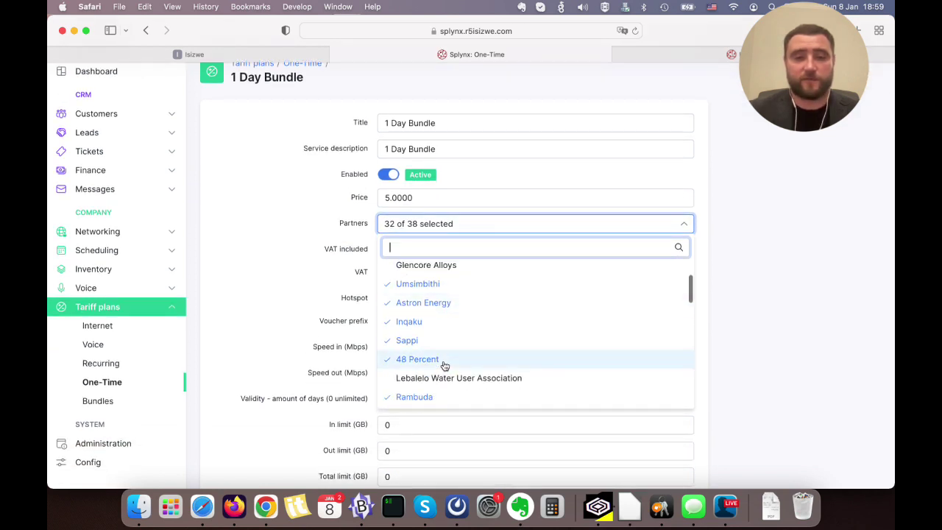
scroll(444, 366, up, 2)
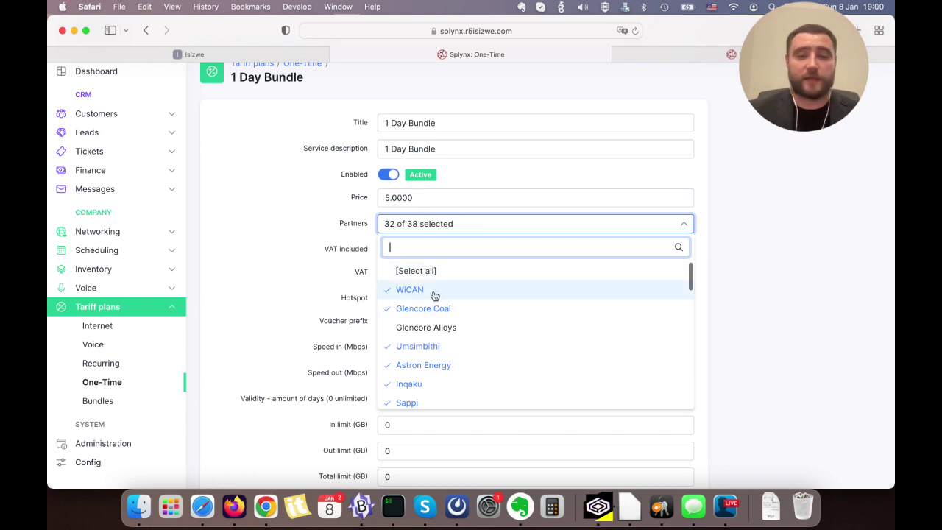
click(316, 287)
Return to the One-Time plans list and go to the Administration page.
scroll(307, 322, down, 3)
scroll(307, 326, up, 5)
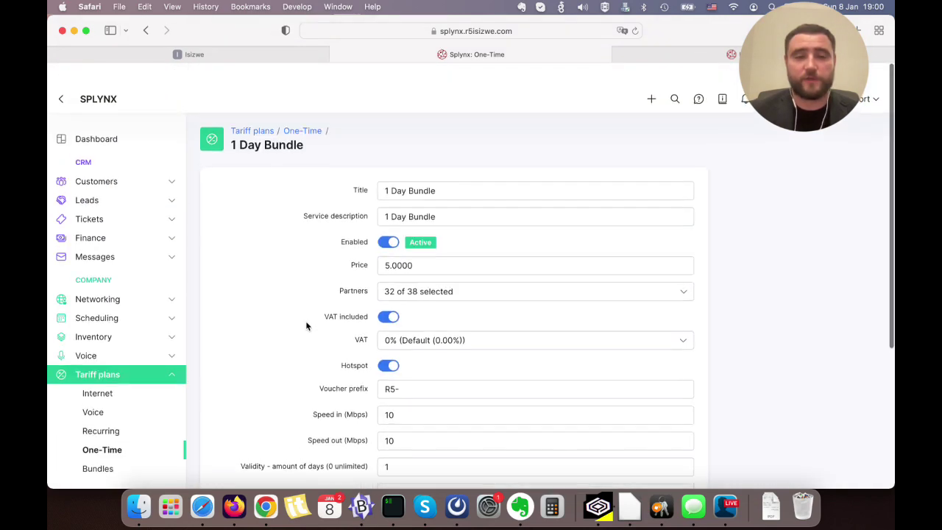
click(146, 30)
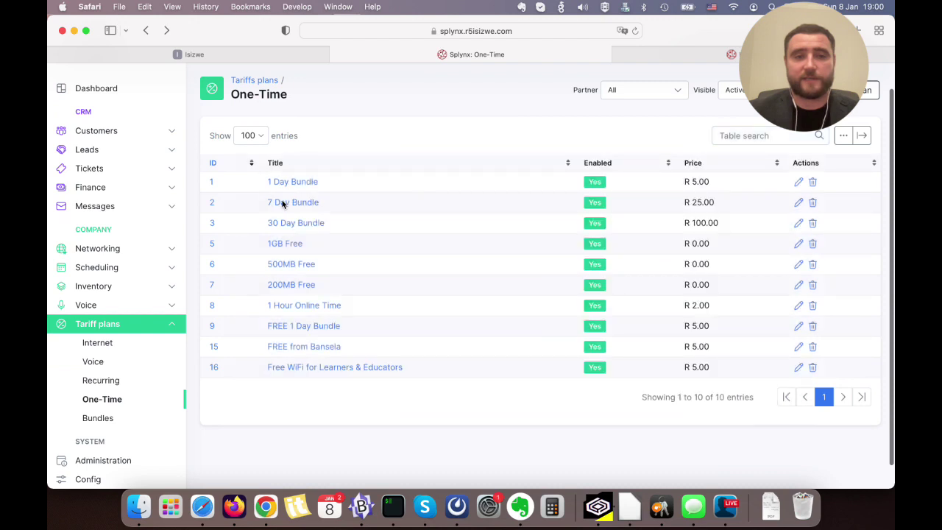
scroll(227, 260, down, 2)
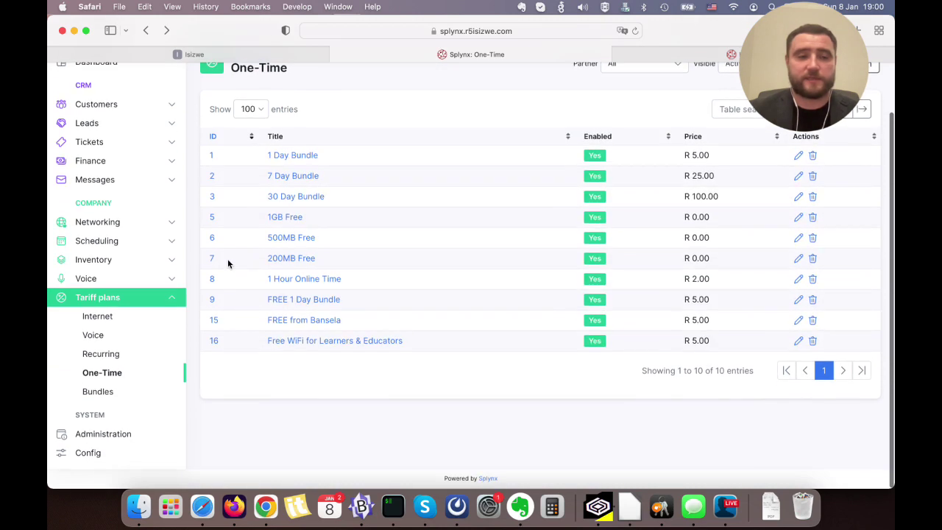
scroll(127, 436, up, 1)
click(126, 436)
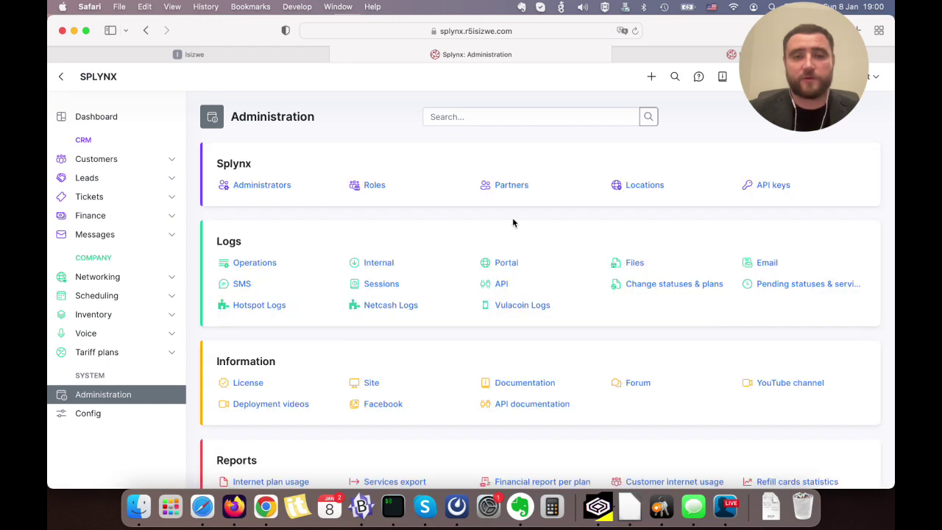
Open the Partners list and review the WiCAN partner's hotspot SSID list.
click(515, 188)
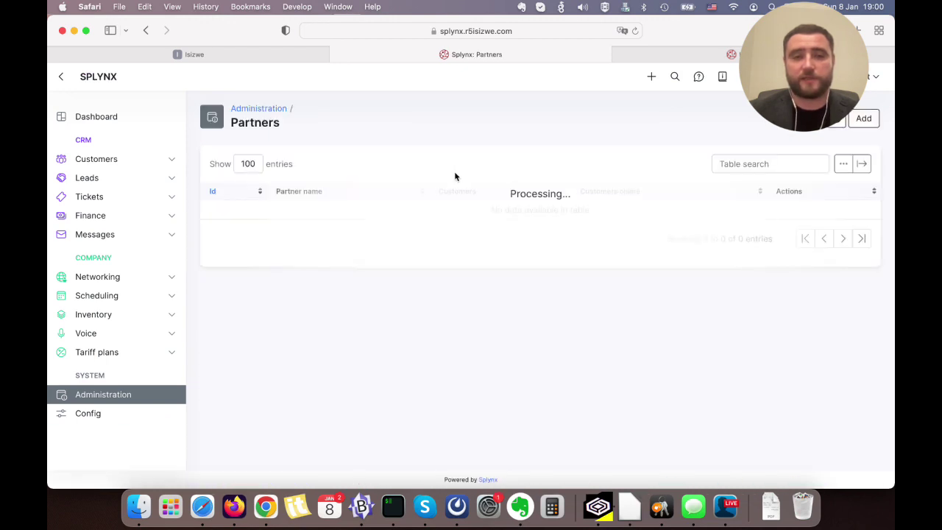
scroll(362, 179, down, 1)
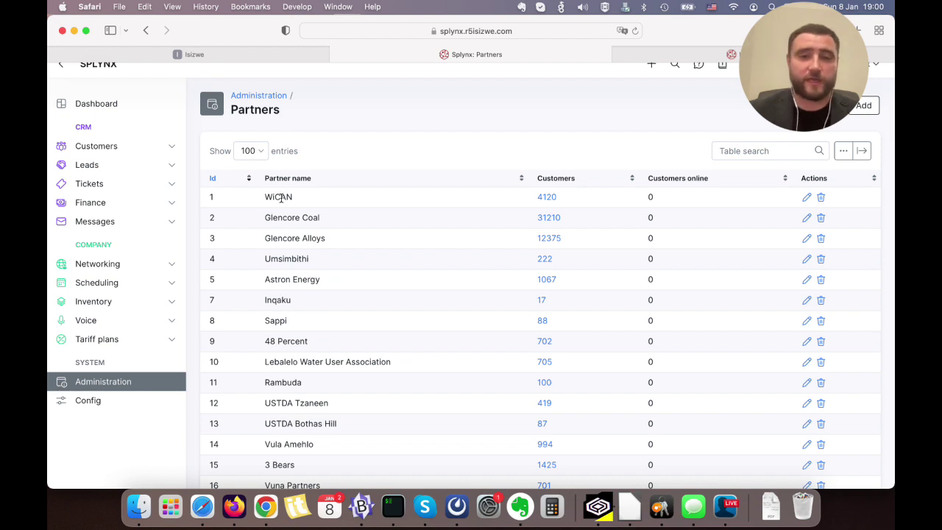
click(807, 197)
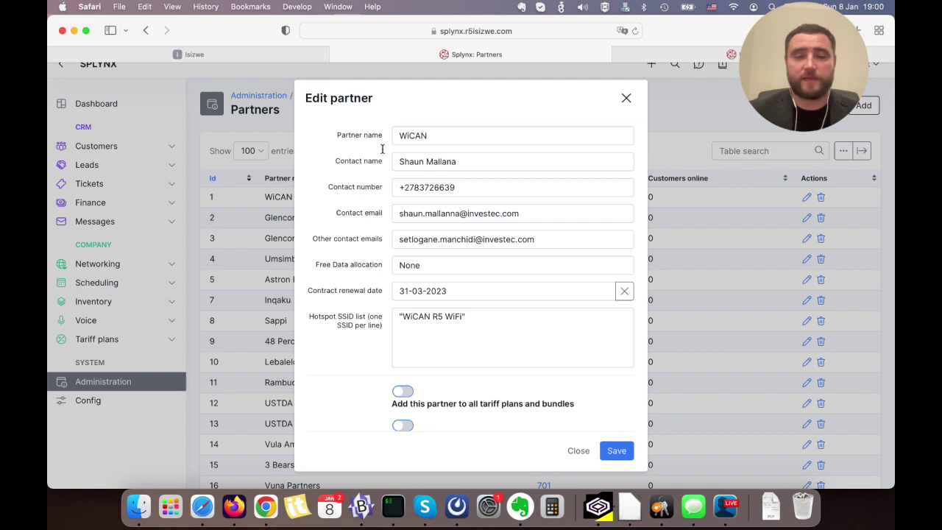
scroll(329, 146, down, 1)
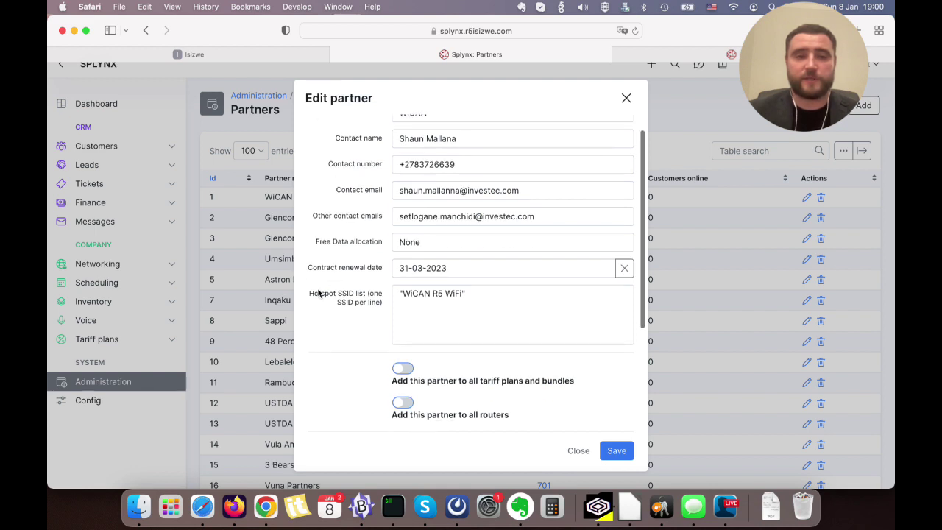
drag(309, 294, 381, 309)
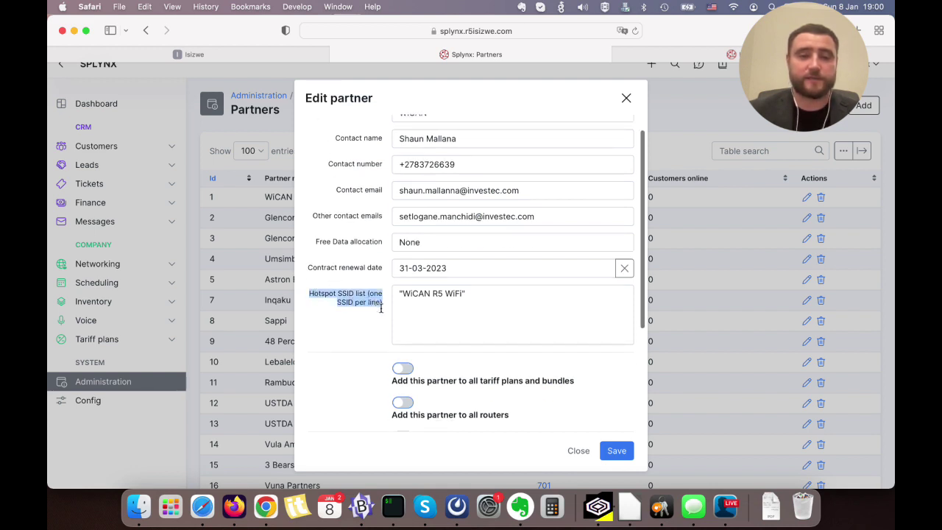
drag(487, 299, 513, 300)
click(429, 292)
click(626, 97)
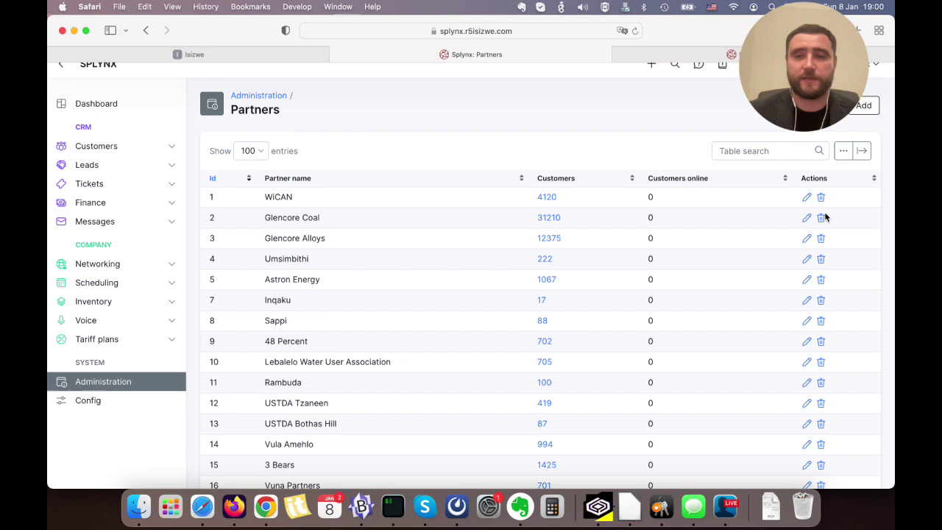
Review Glencore Coal's hotspot SSID list, including the Glencore Free WiFi SSID.
click(807, 218)
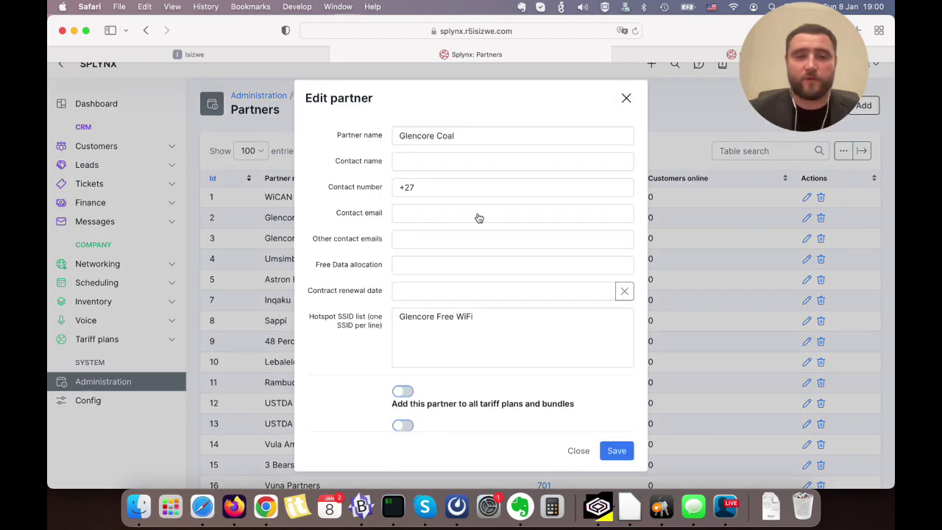
scroll(414, 280, down, 1)
triple_click(411, 309)
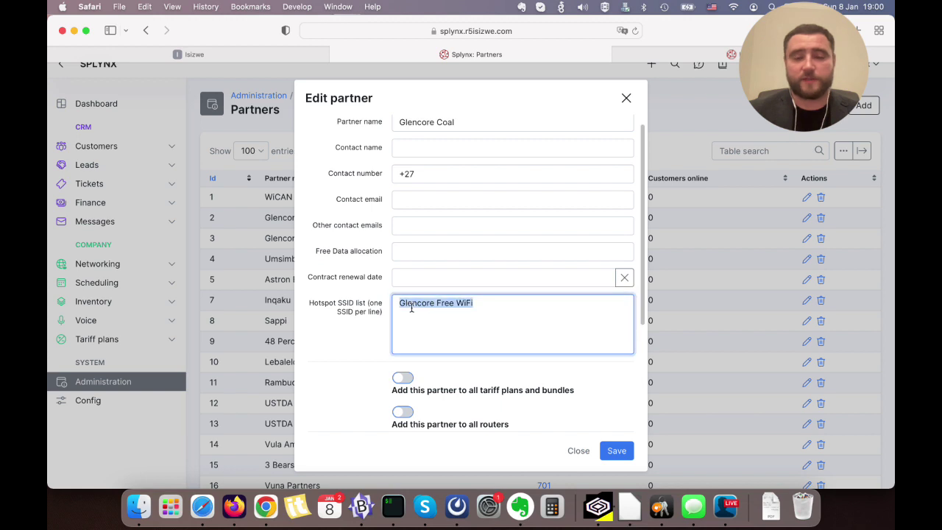
click(484, 312)
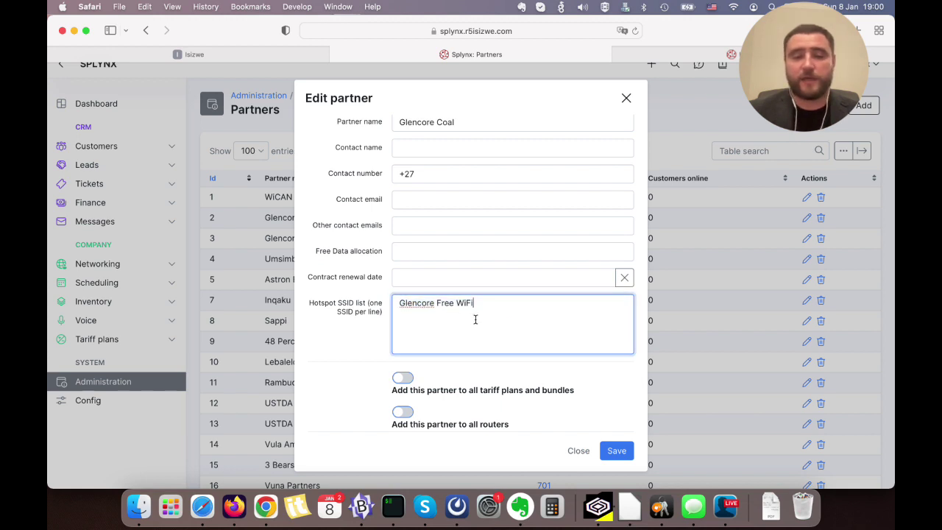
scroll(486, 327, up, 1)
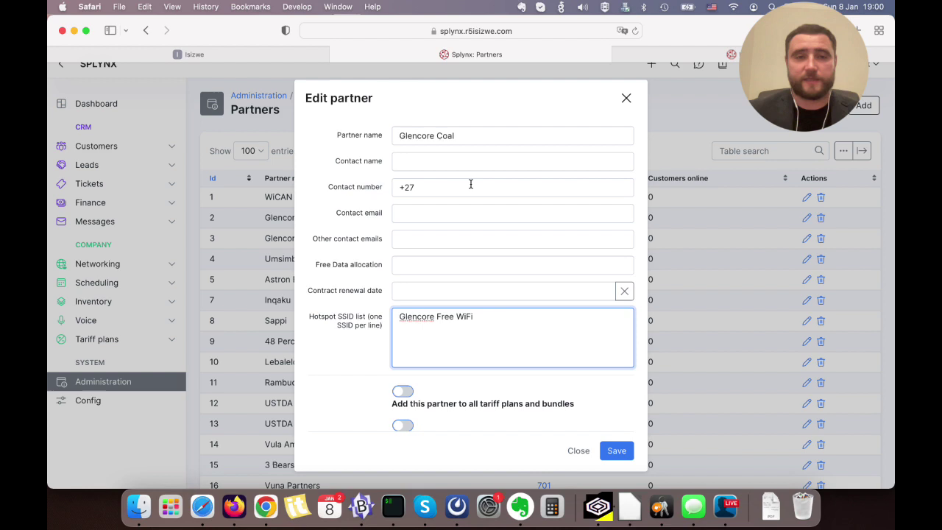
click(625, 96)
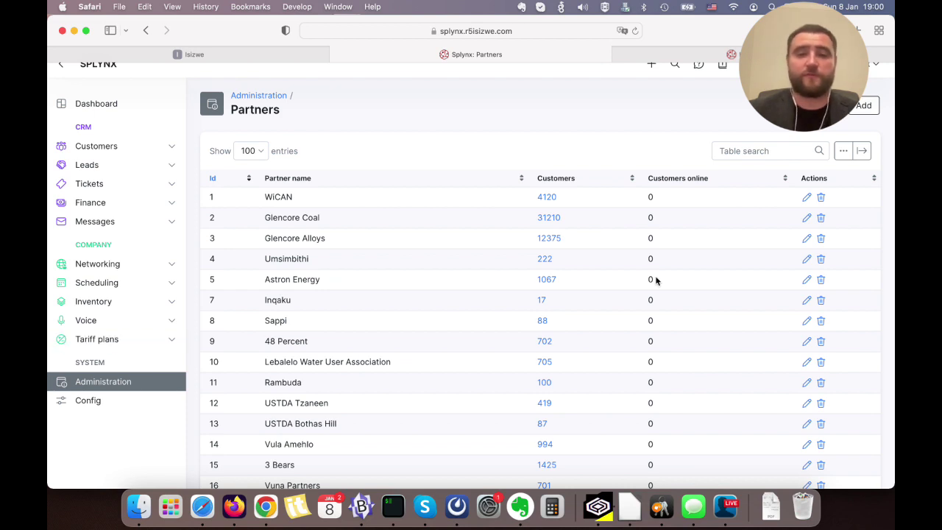
scroll(656, 280, down, 1)
scroll(656, 280, up, 2)
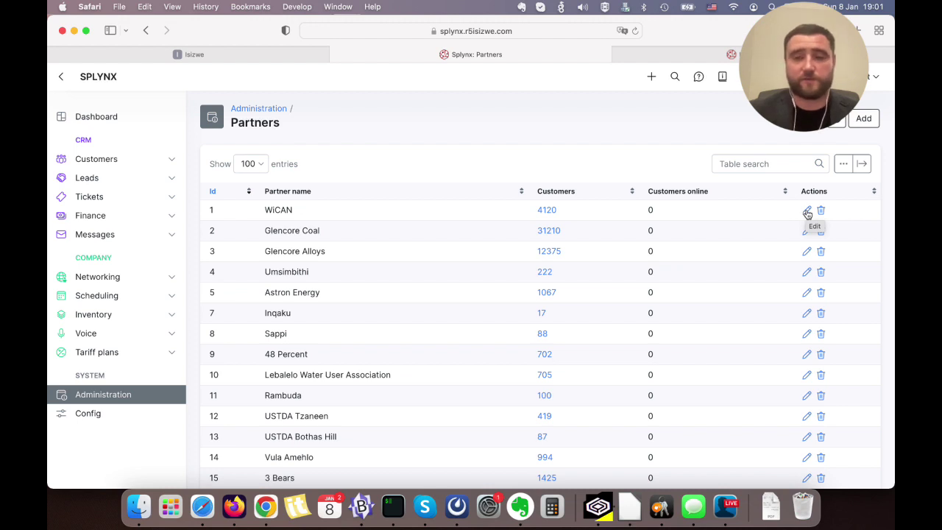
double_click(278, 210)
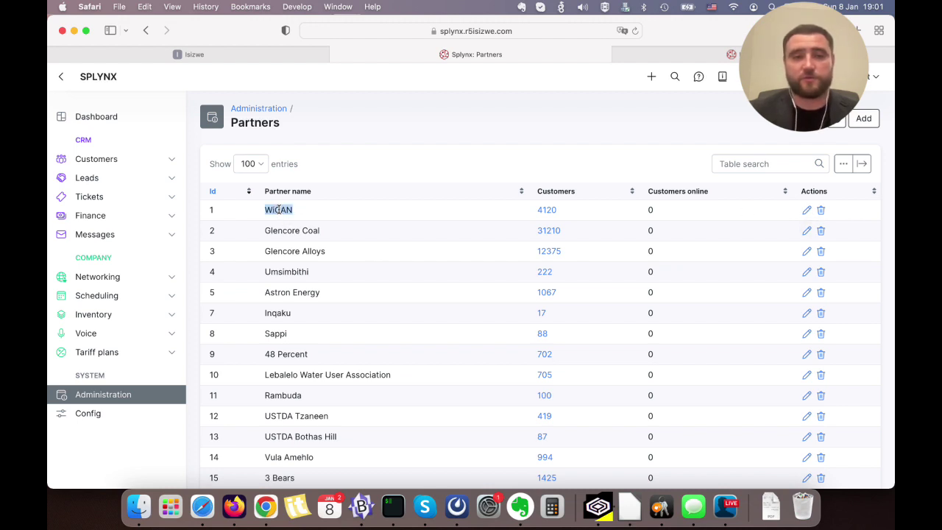
Load WiCAN in Config > Company Information and check its logo and hotspot login page.
click(88, 414)
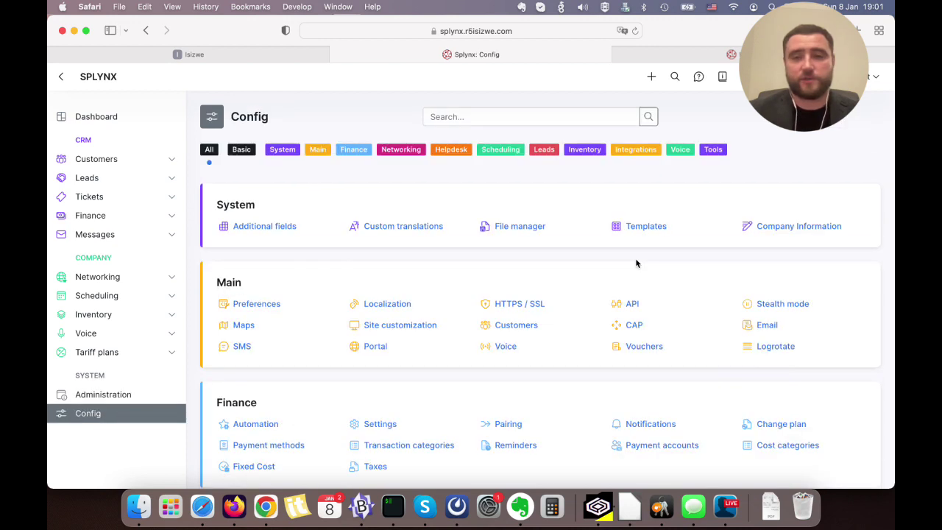
click(820, 225)
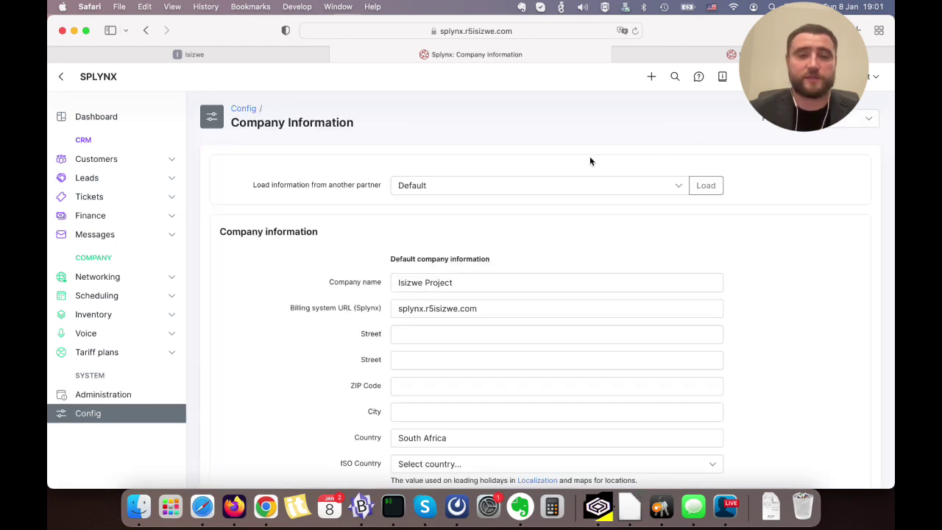
click(861, 121)
click(822, 183)
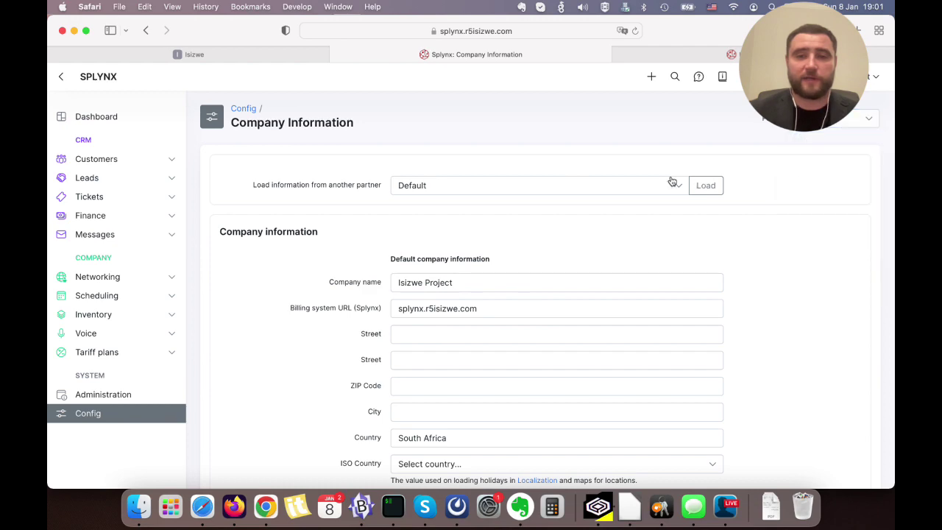
scroll(671, 181, down, 15)
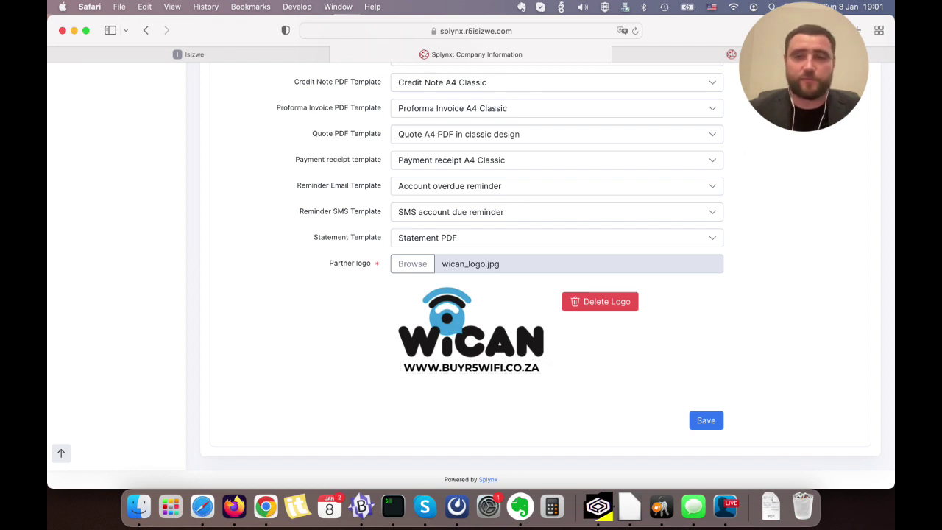
click(662, 54)
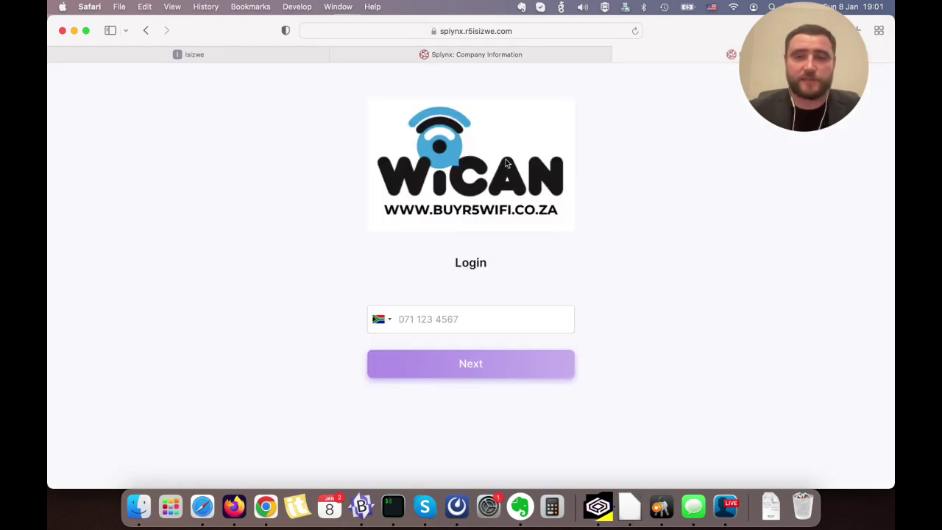
click(532, 54)
Load Glencore Coal's company settings, showing its Glencore.png Project Isizwe logo.
click(846, 118)
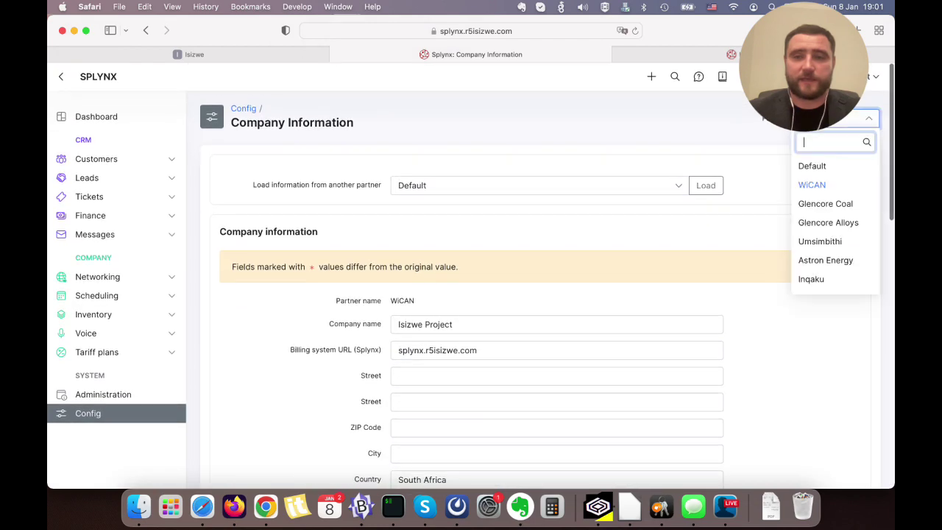
click(825, 210)
scroll(732, 144, down, 15)
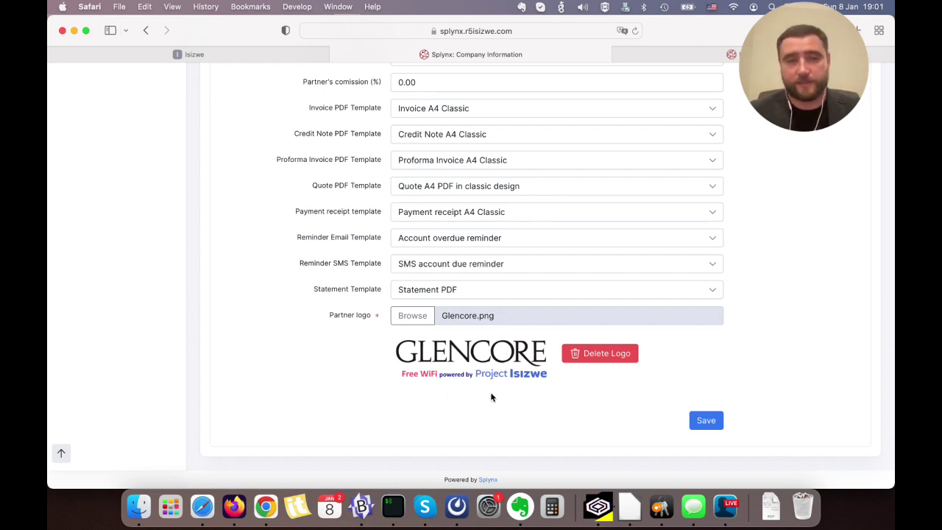
scroll(492, 397, up, 15)
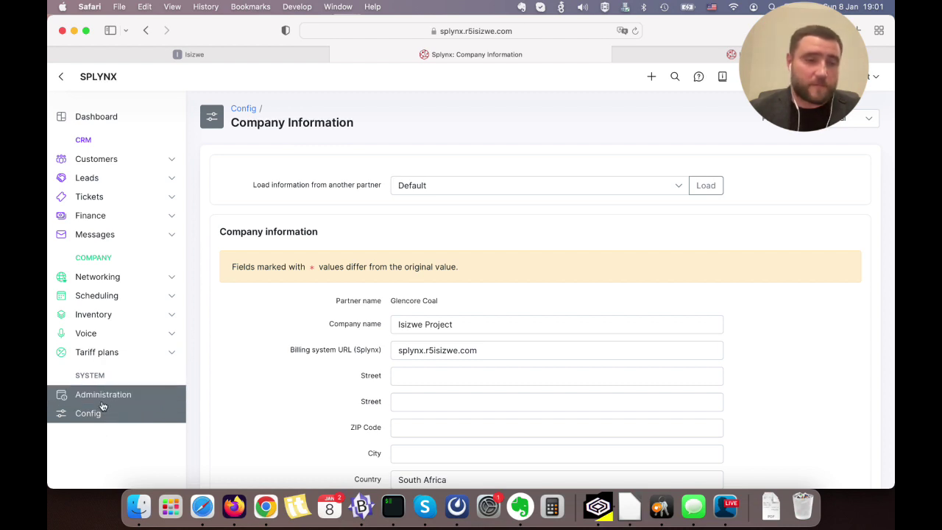
Open a hotspot customer's details page from Customers > List.
click(103, 163)
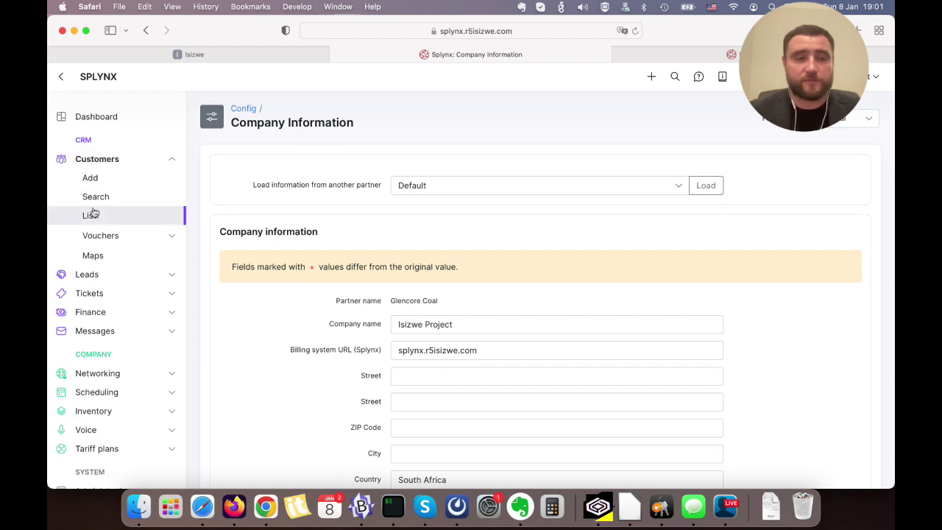
click(90, 215)
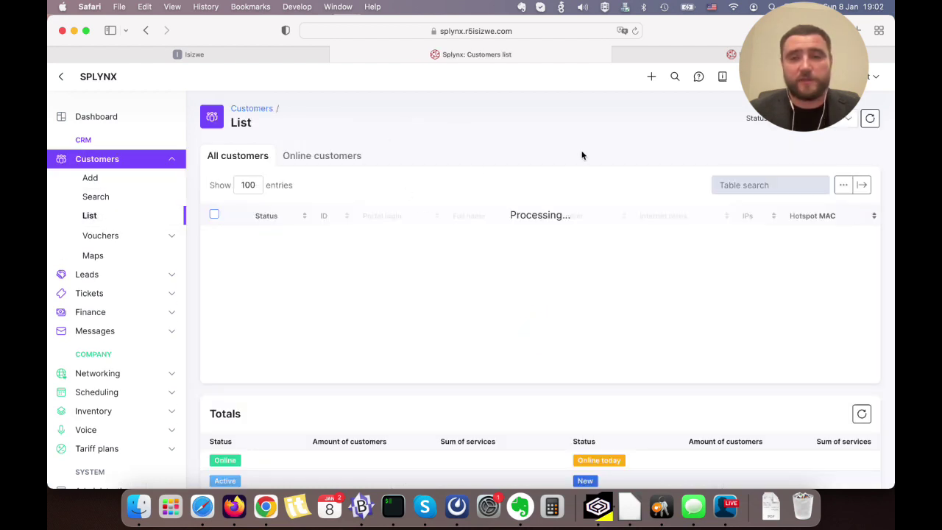
scroll(551, 248, down, 3)
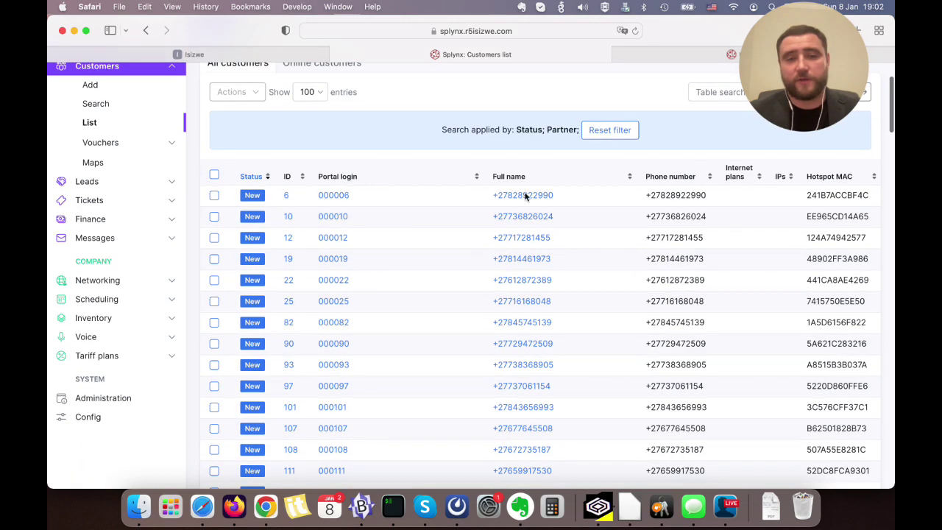
scroll(587, 309, down, 1)
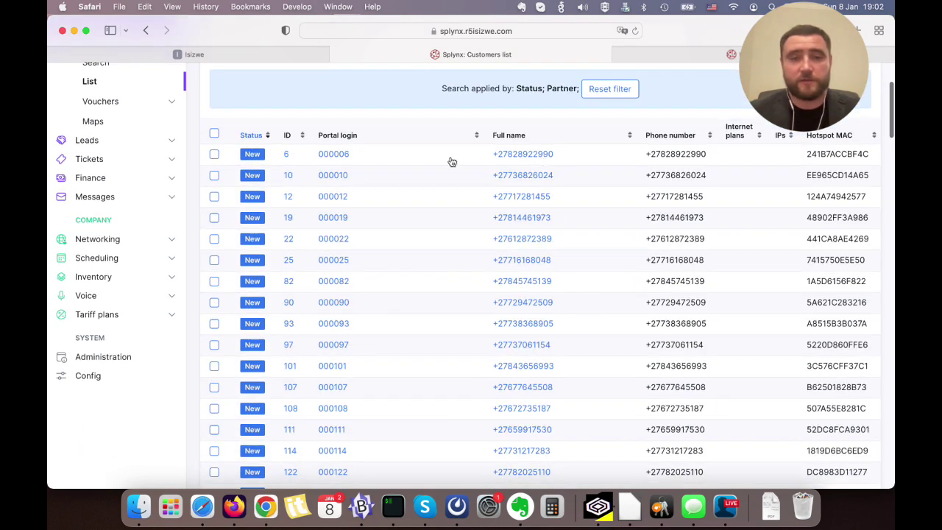
click(529, 196)
scroll(317, 177, up, 2)
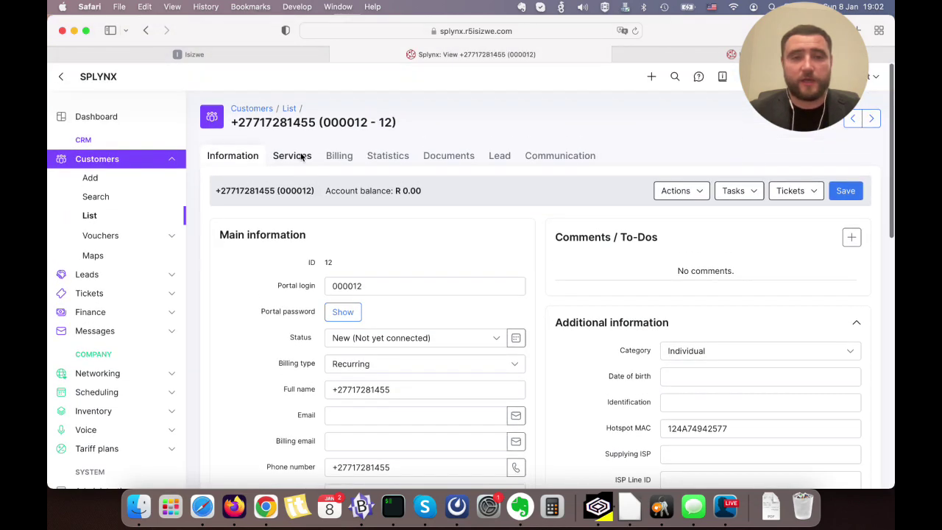
Review the customer's Services vouchers: five Used R2 and many Expired R5.
click(292, 157)
scroll(452, 264, down, 3)
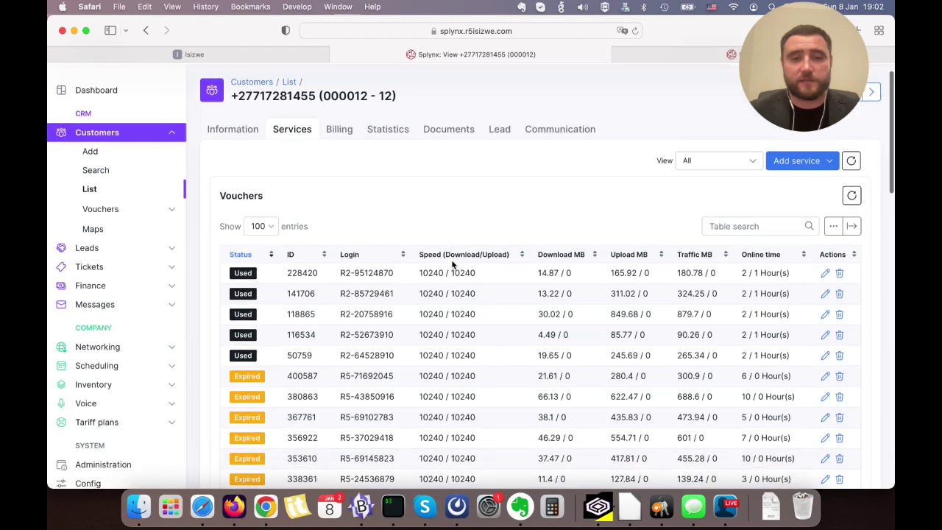
scroll(354, 309, down, 10)
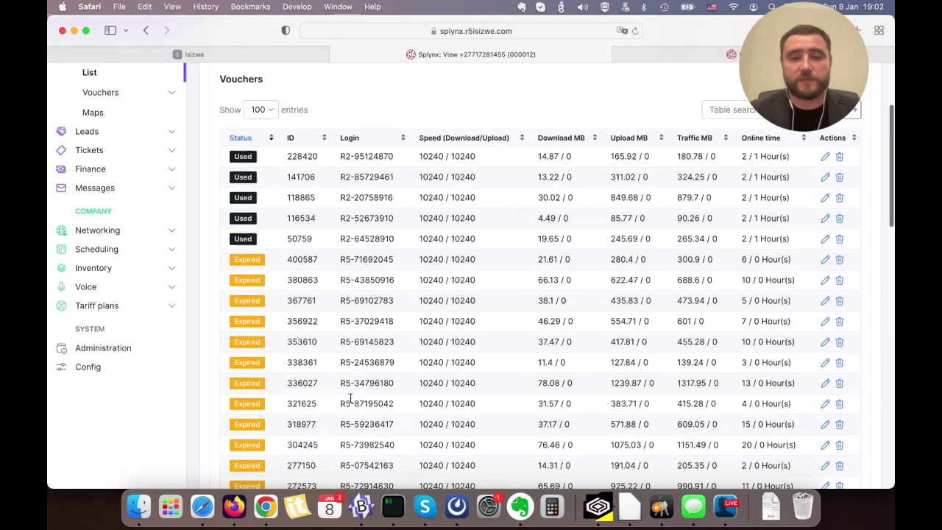
scroll(411, 271, down, 5)
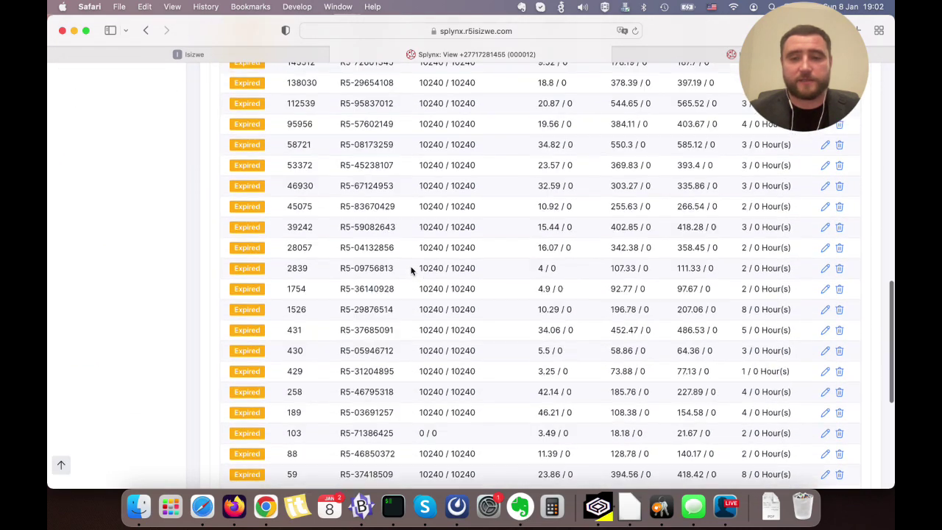
scroll(334, 255, up, 15)
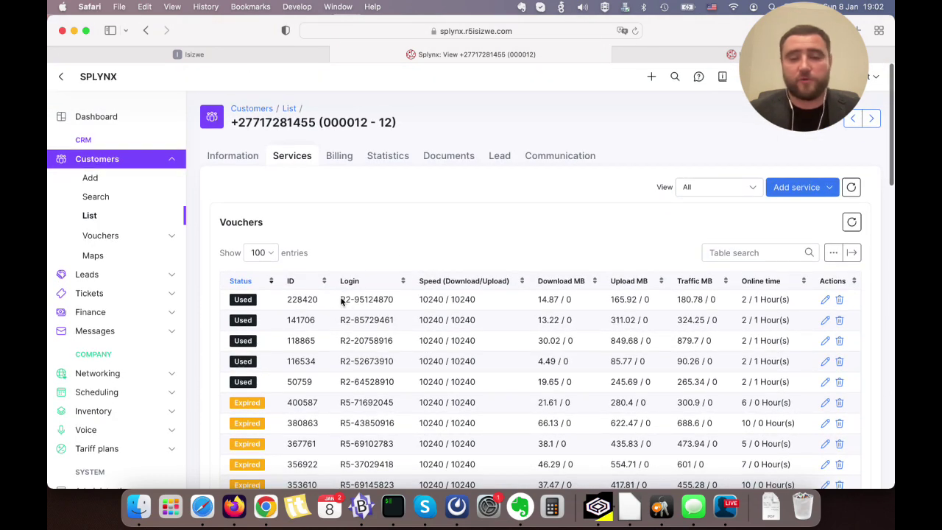
drag(288, 296, 653, 304)
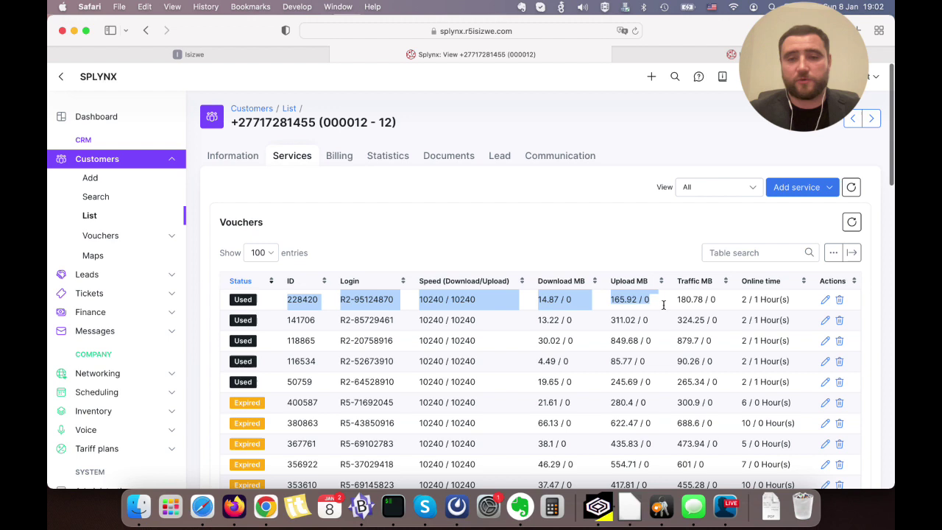
click(662, 304)
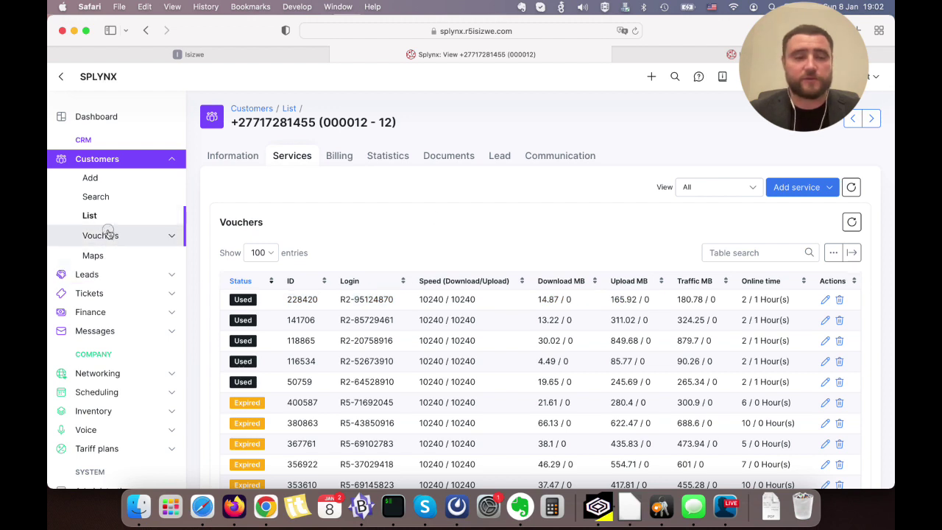
click(169, 236)
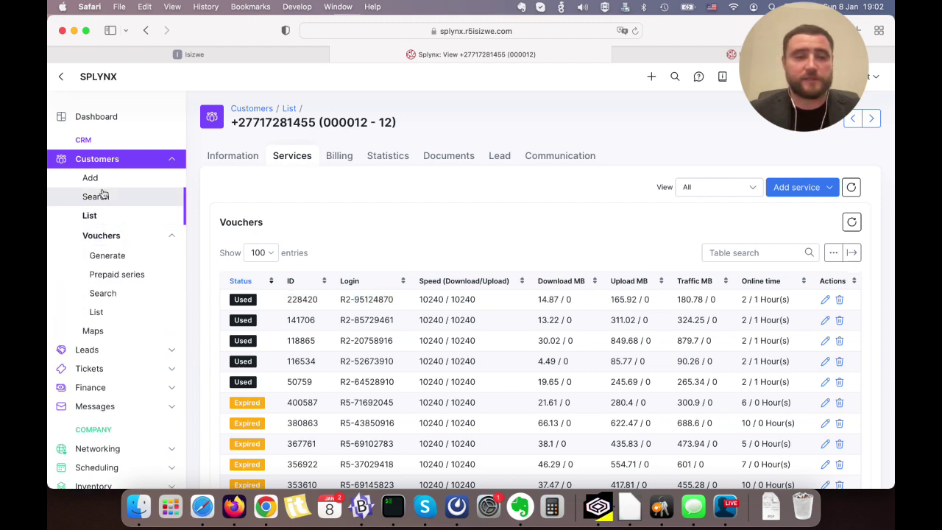
Filter Vouchers > List to the Online vouchers tab, totalling 371 entries.
click(110, 312)
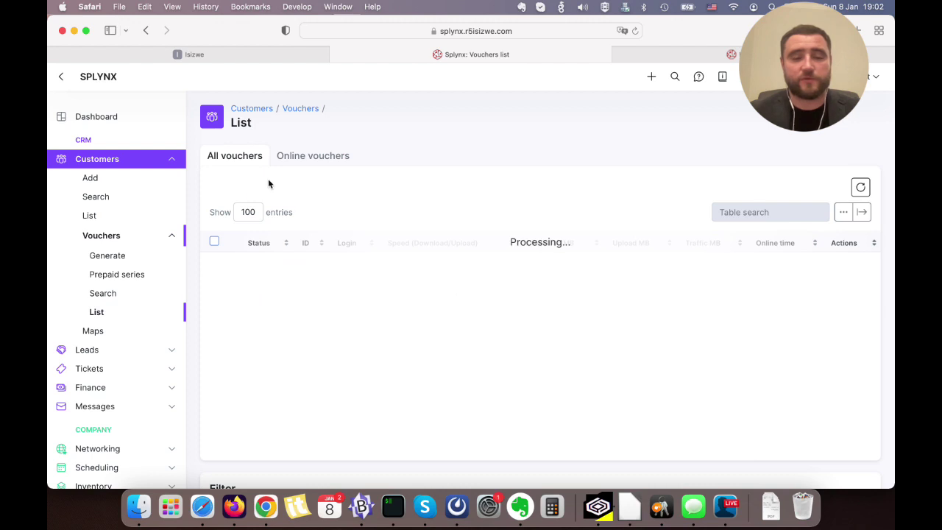
click(313, 159)
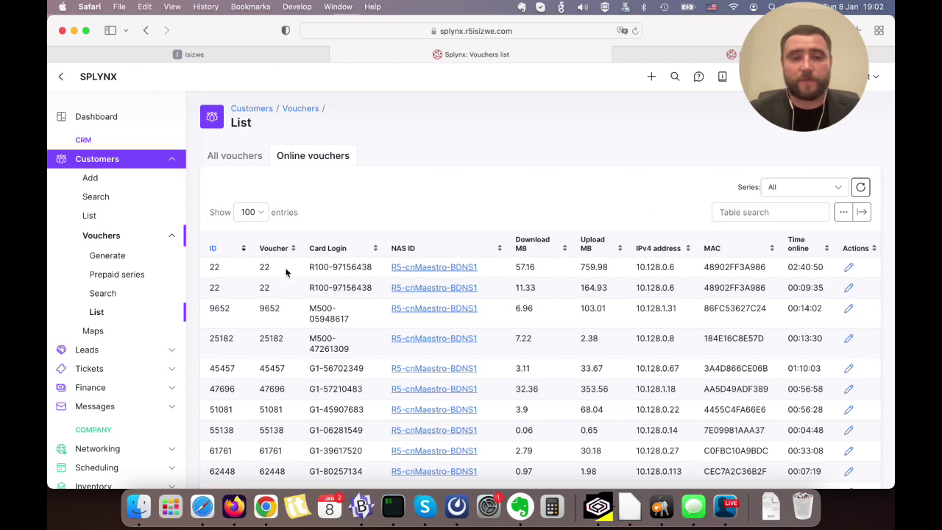
scroll(346, 270, down, 20)
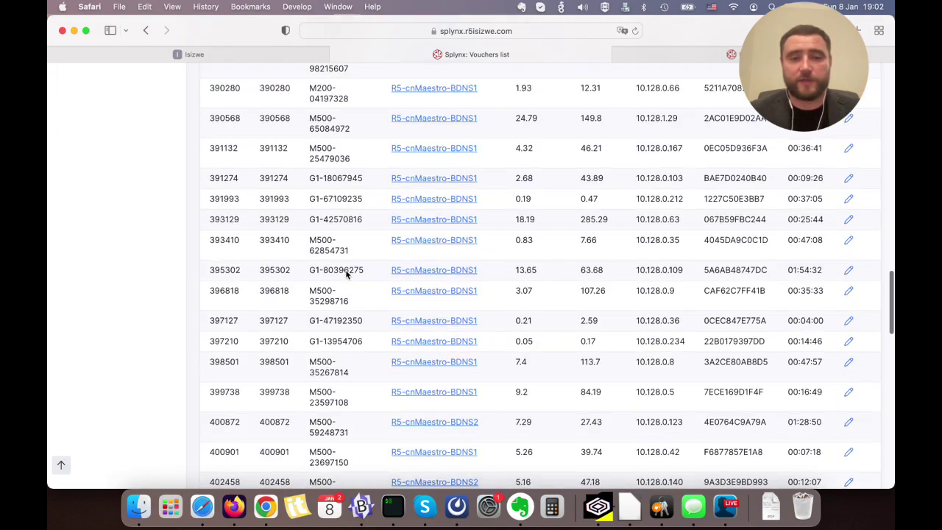
scroll(348, 273, down, 15)
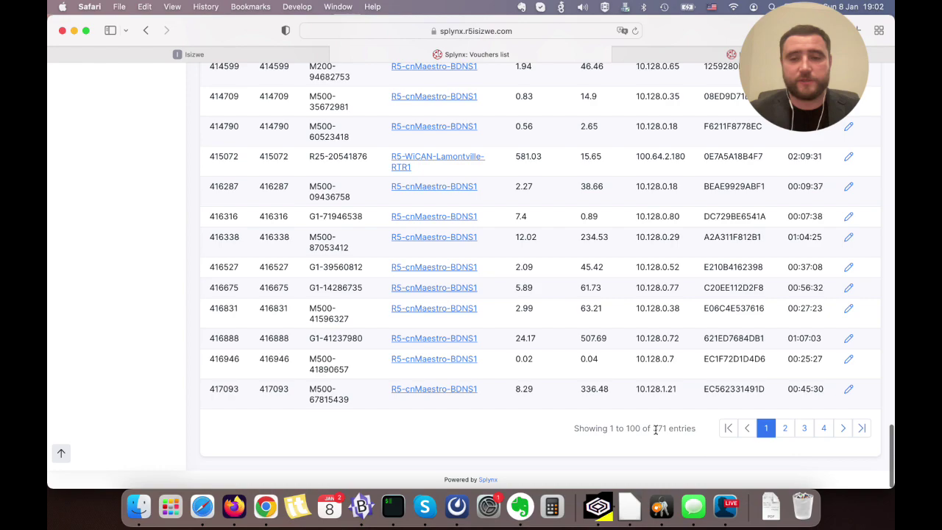
drag(654, 430, 652, 430)
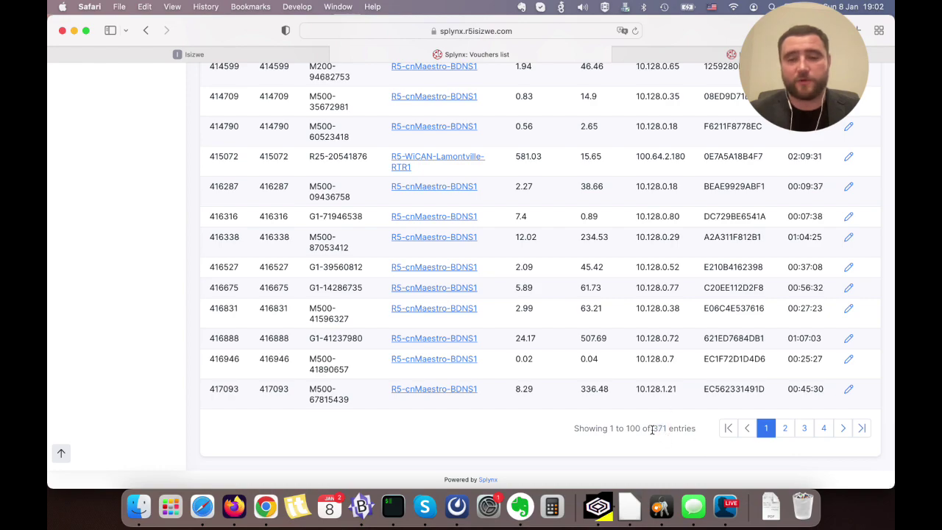
scroll(637, 315, up, 20)
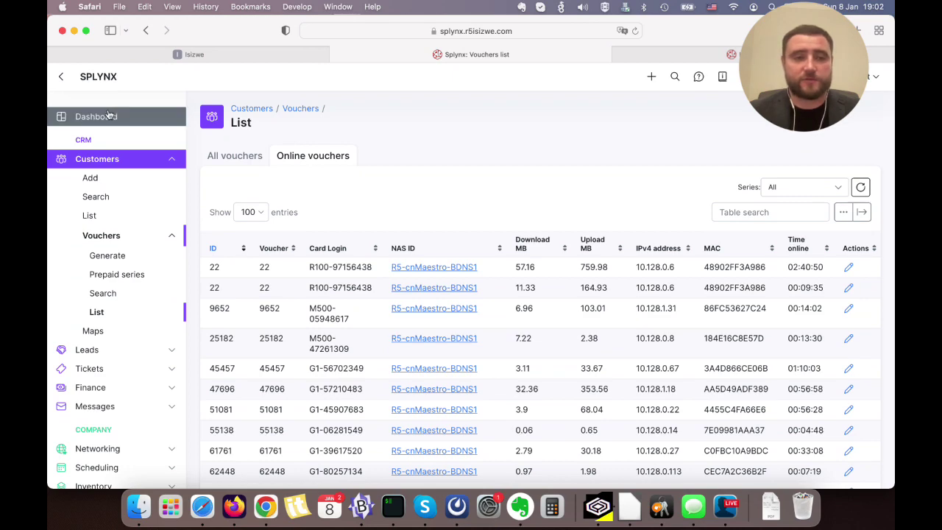
click(96, 116)
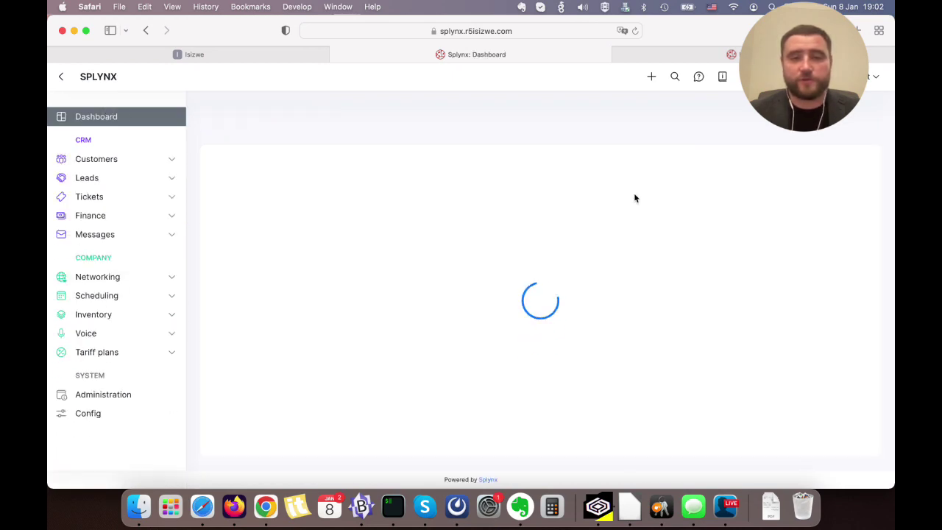
scroll(748, 194, down, 2)
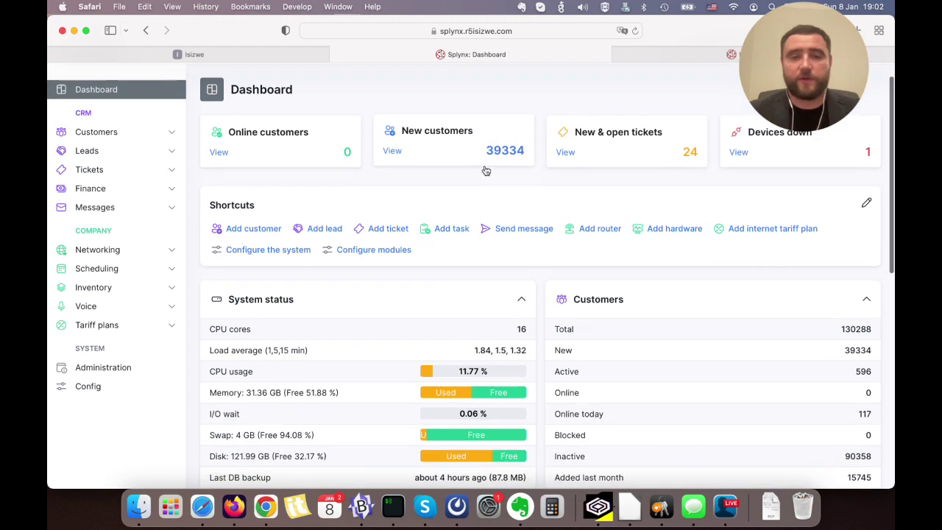
scroll(502, 168, down, 3)
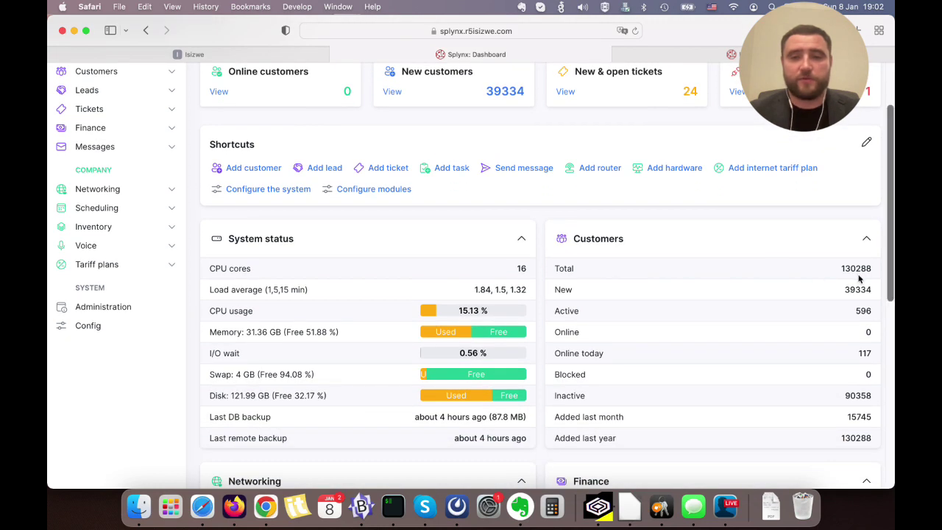
scroll(853, 298, down, 1)
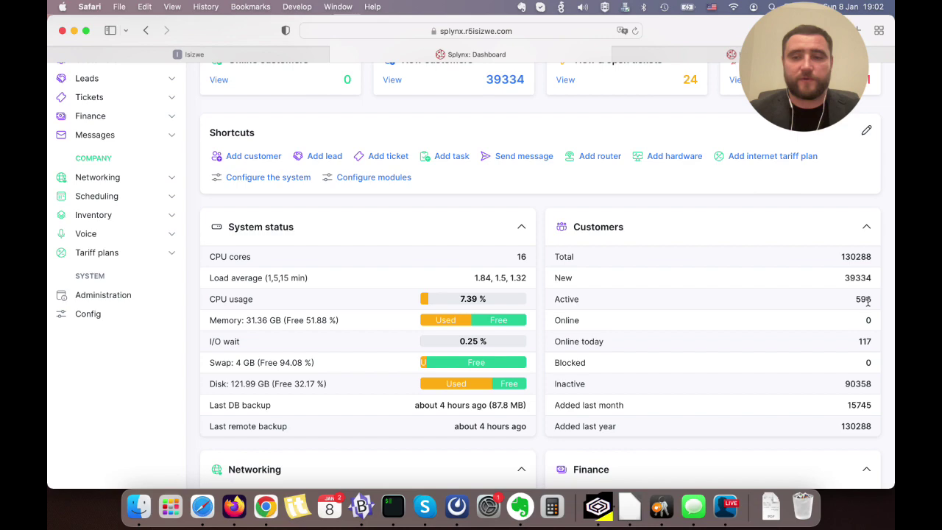
double_click(867, 300)
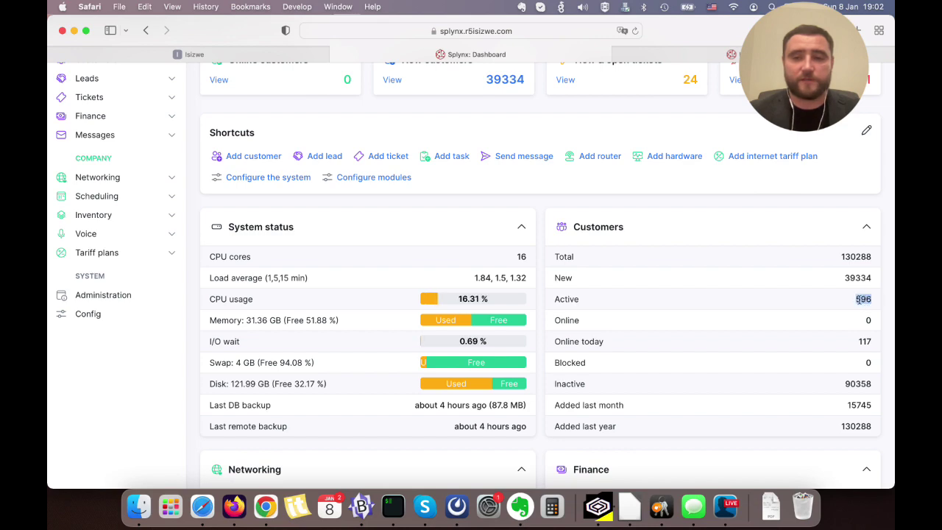
scroll(859, 299, up, 5)
scroll(859, 300, down, 10)
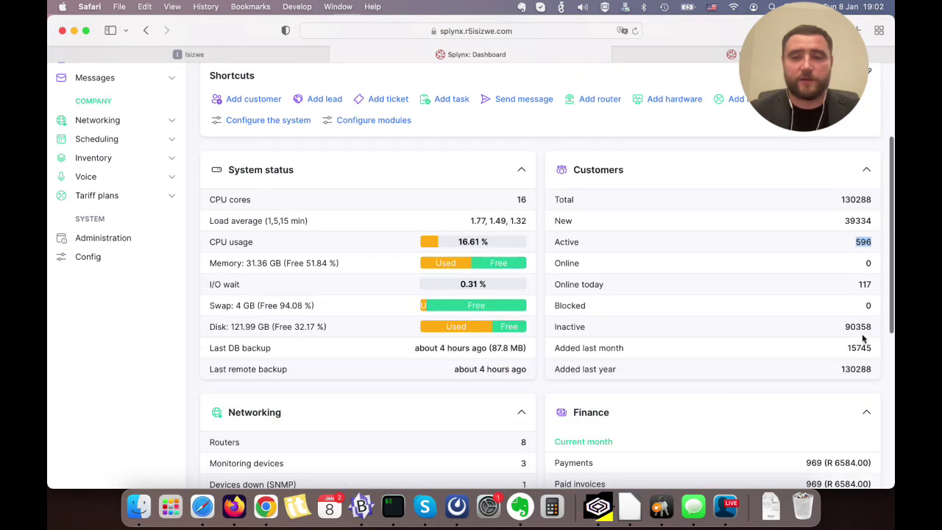
double_click(858, 327)
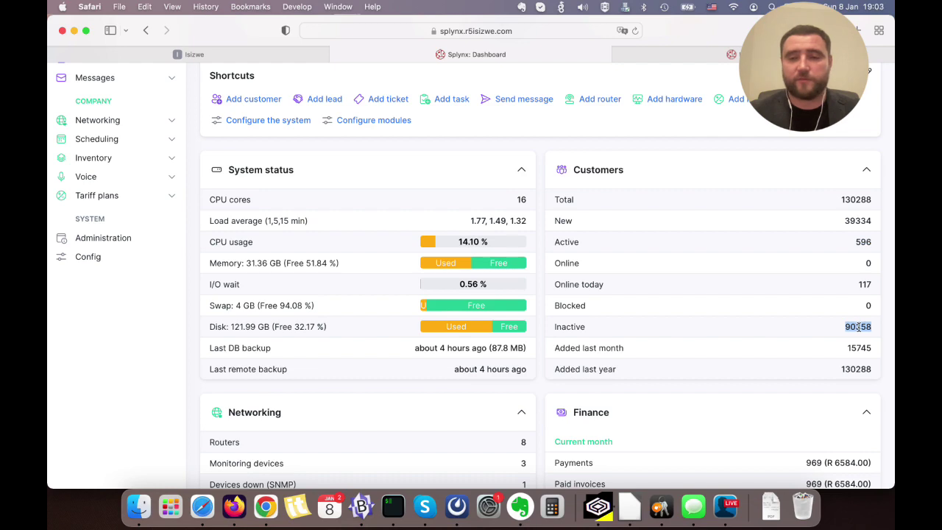
click(859, 327)
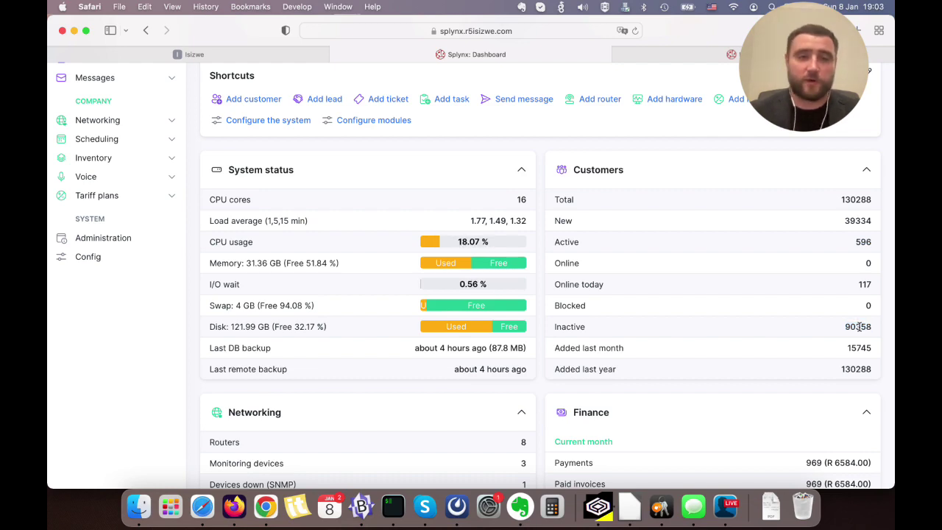
scroll(859, 326, up, 5)
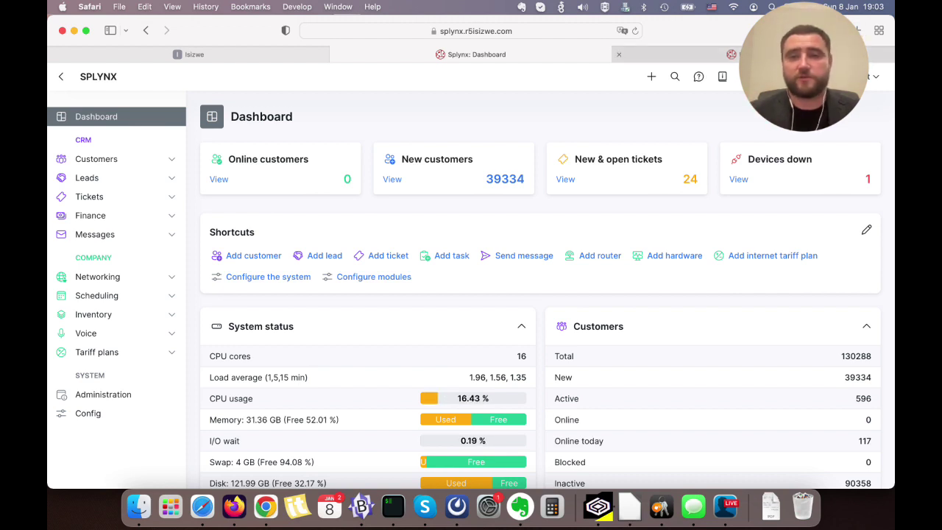
Switch to the Hotspot login tab and enter 'splynx hotspot' in the address bar.
mouse_move(754, 55)
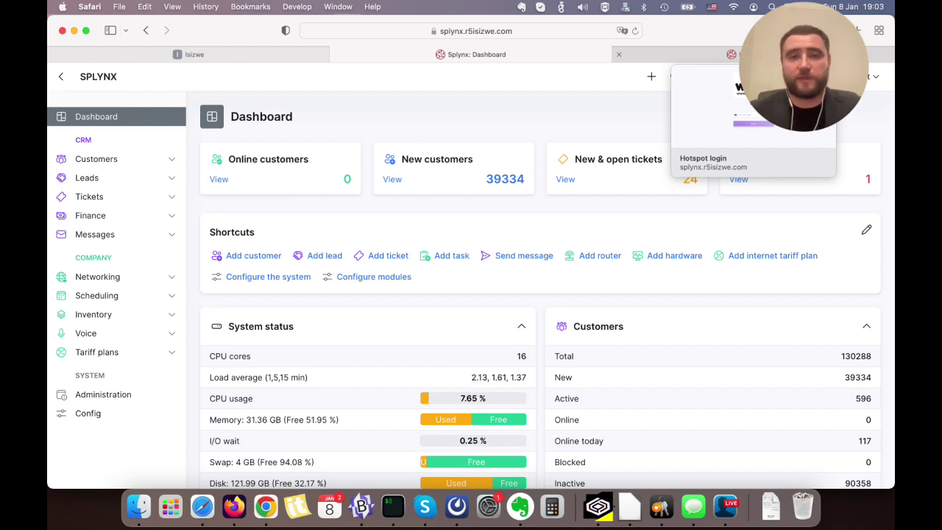
click(743, 53)
click(492, 30)
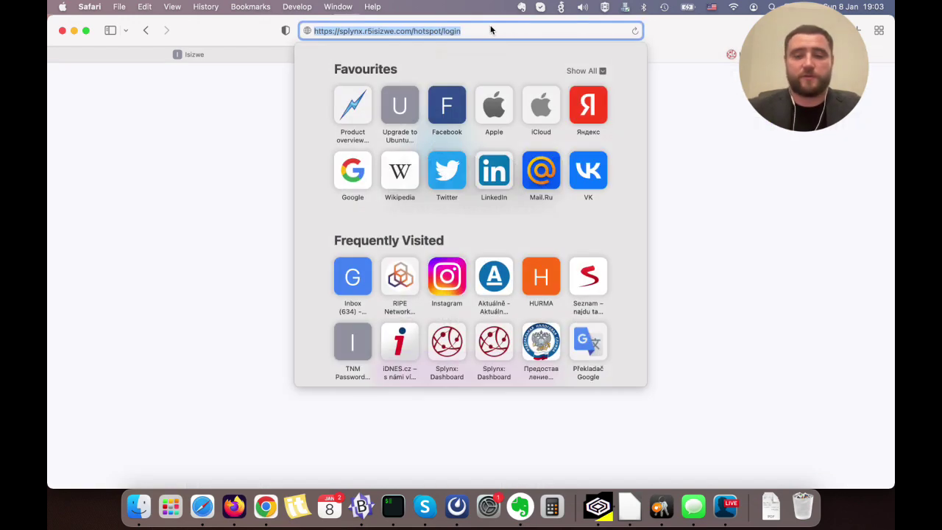
text(splynx hotp)
key(BackSpace)
text(spot)
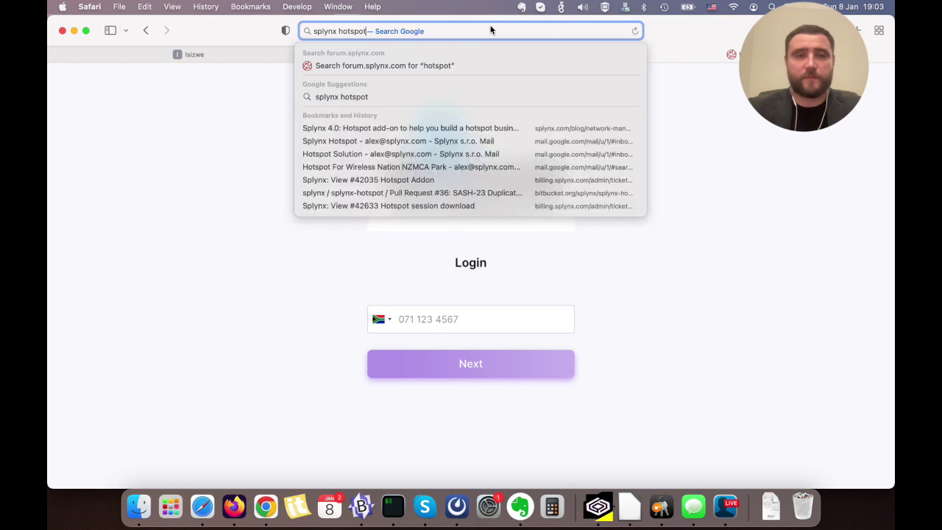
key(Return)
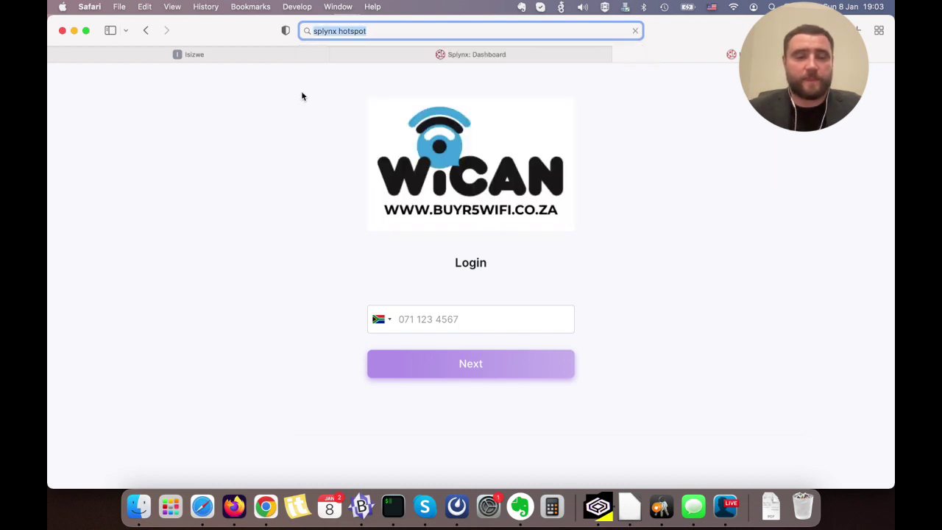
Rejoin the Rooibox-394C13 Wi-Fi network and run the 'splynx hotspot' search.
click(734, 6)
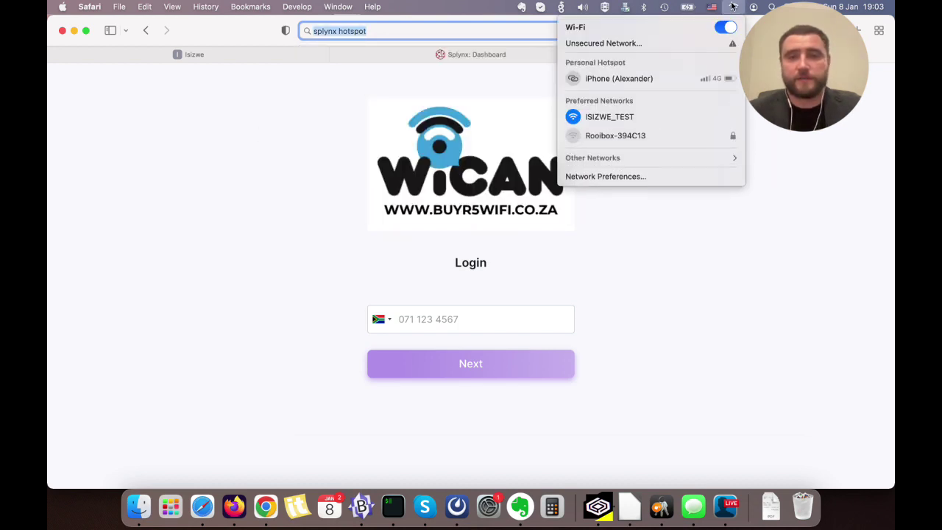
click(630, 139)
click(485, 191)
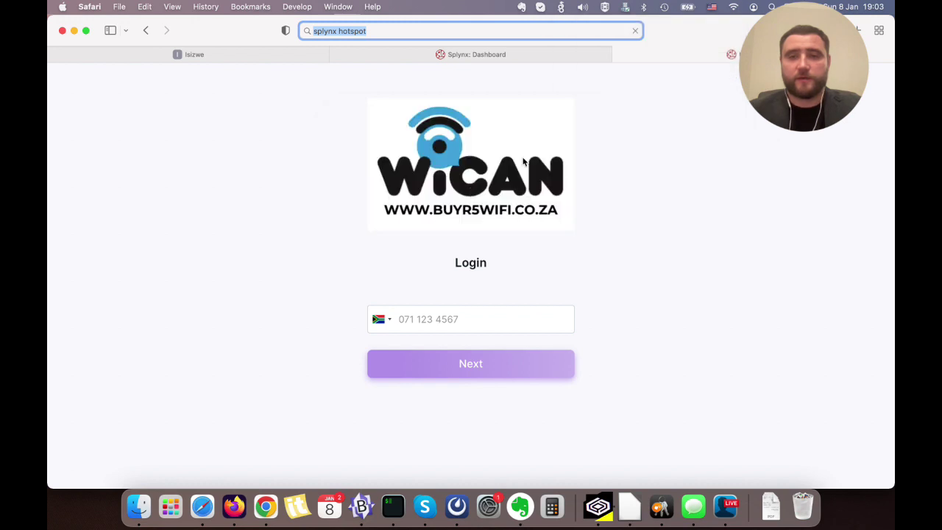
click(736, 6)
click(633, 138)
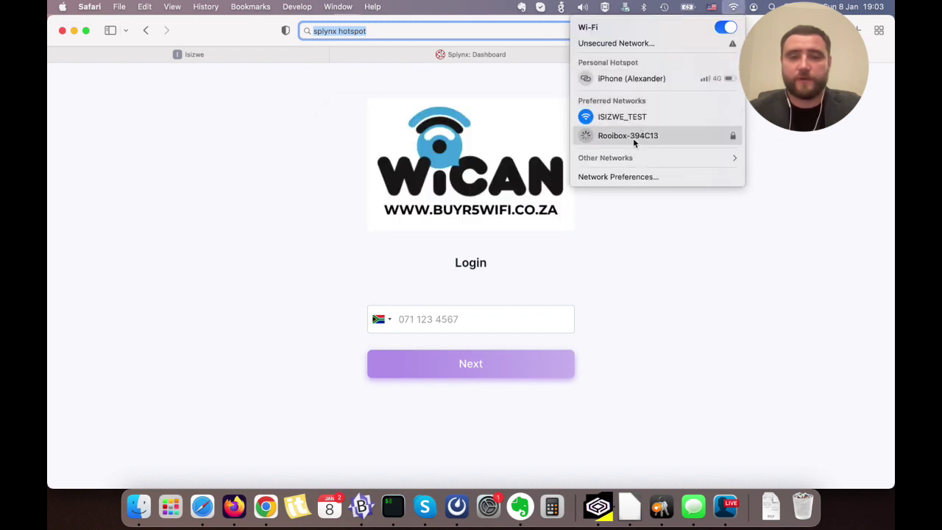
click(394, 33)
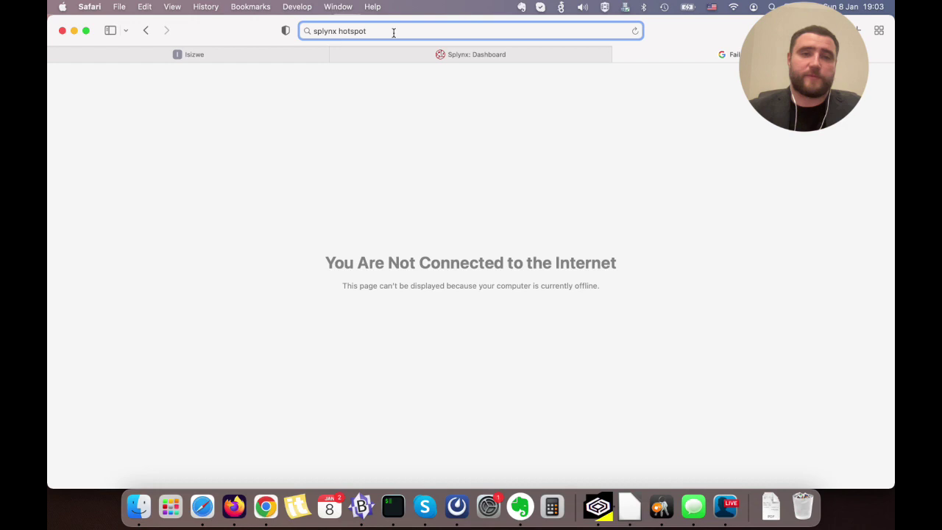
key(Return)
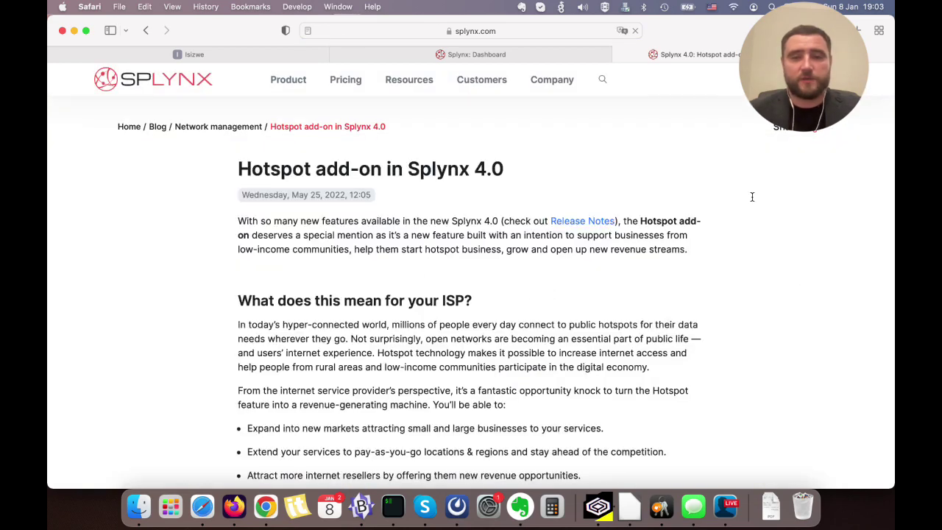
scroll(519, 273, down, 15)
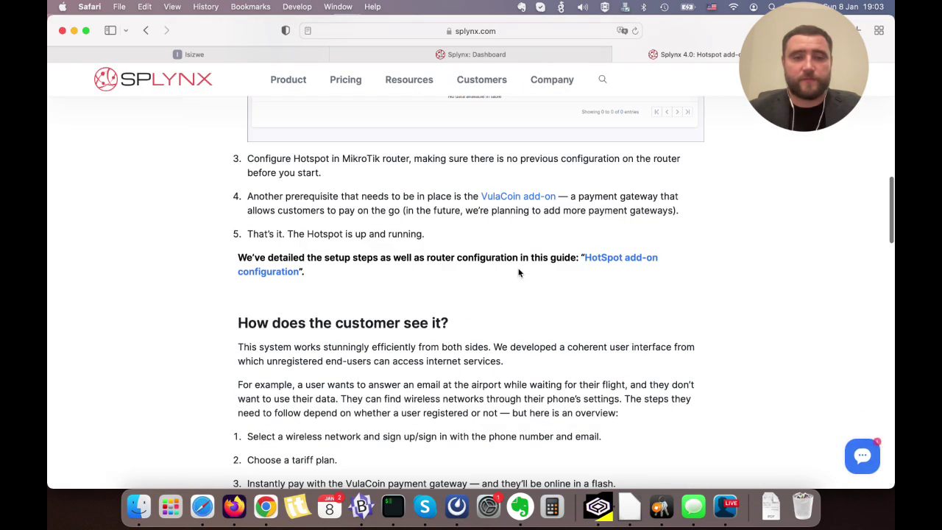
scroll(519, 273, up, 10)
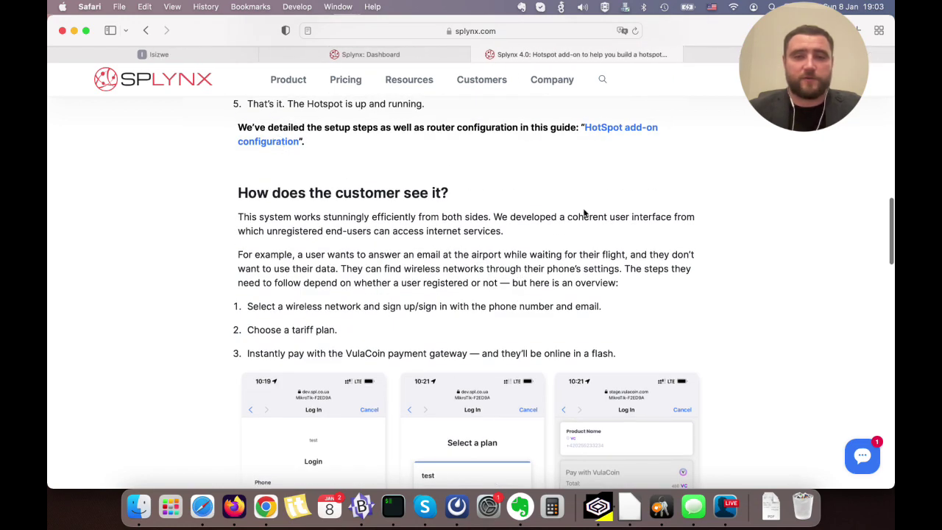
scroll(526, 210, down, 6)
scroll(584, 214, down, 3)
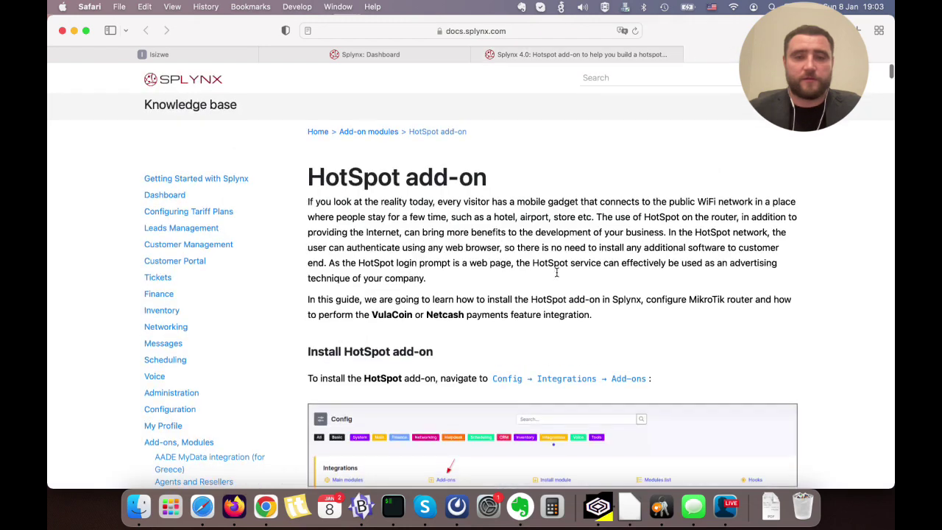
Scroll the HotSpot add-on guide down to the 'HotSpot Configuration in MikroTik Router' heading.
scroll(558, 271, down, 10)
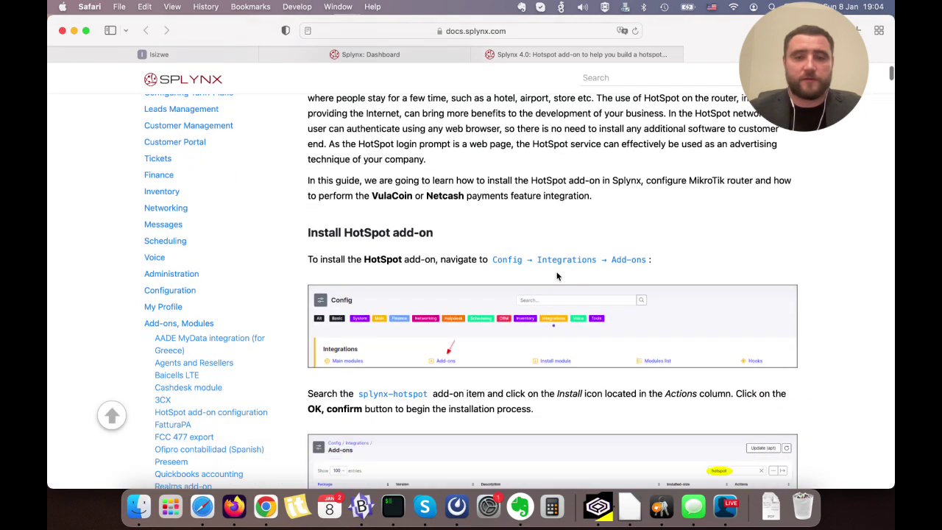
scroll(557, 276, down, 5)
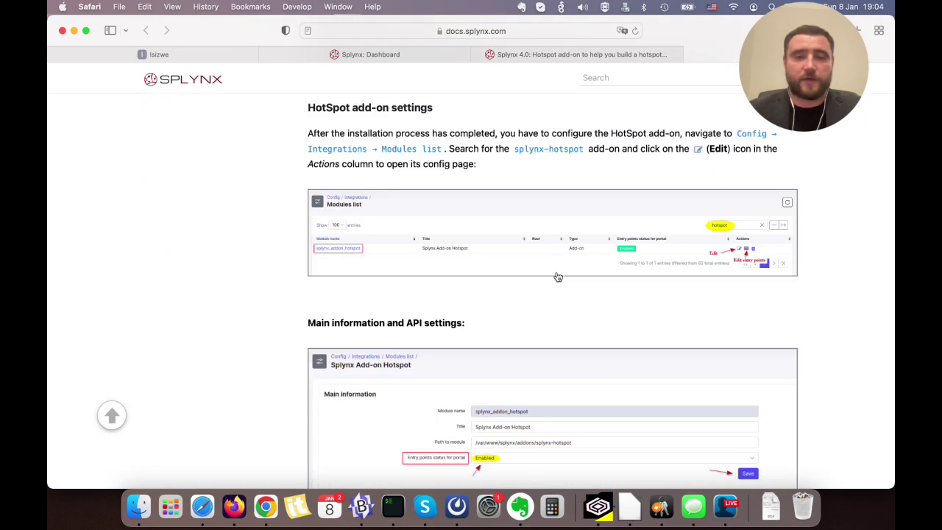
scroll(558, 277, down, 15)
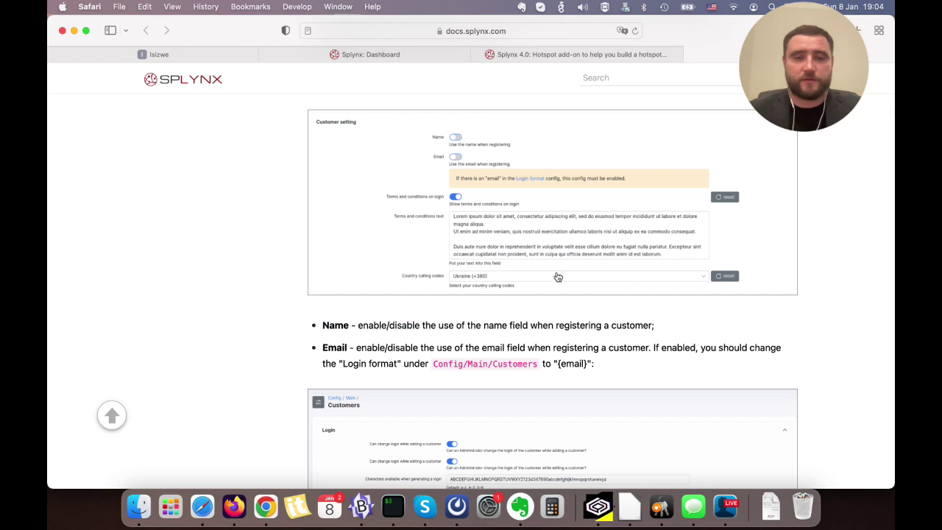
scroll(541, 293, down, 5)
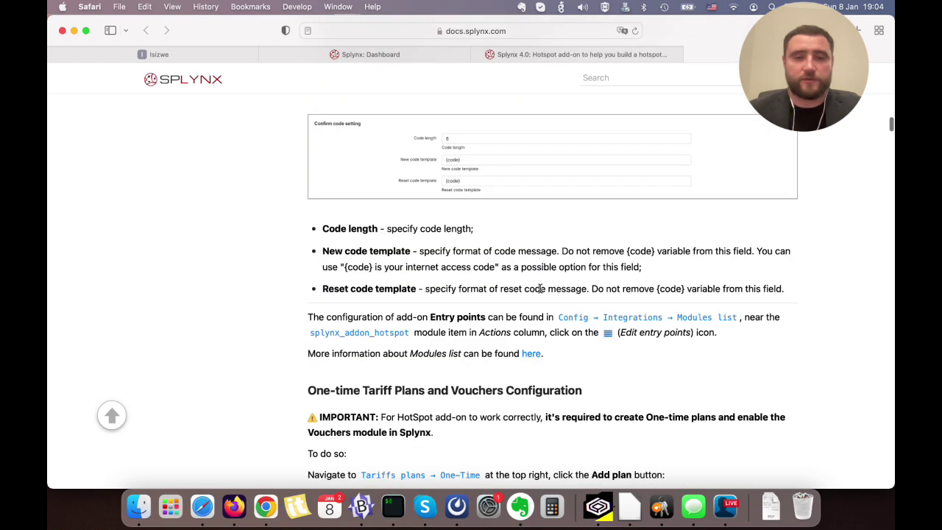
scroll(540, 288, down, 15)
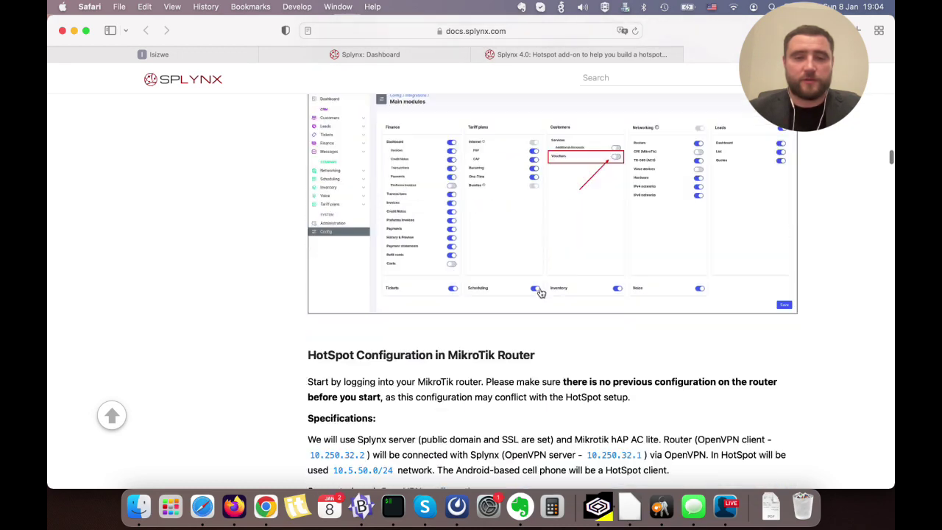
scroll(539, 293, down, 8)
scroll(539, 293, up, 5)
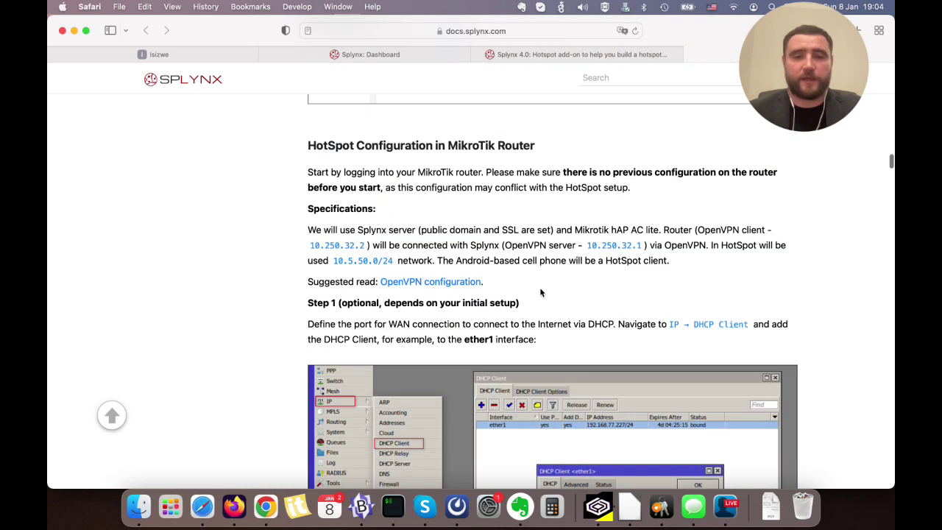
drag(311, 147, 540, 143)
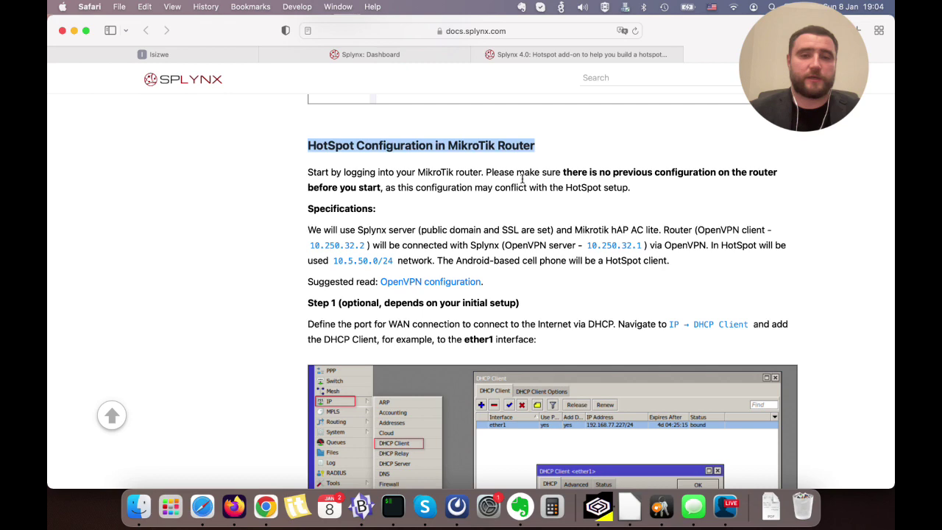
click(324, 158)
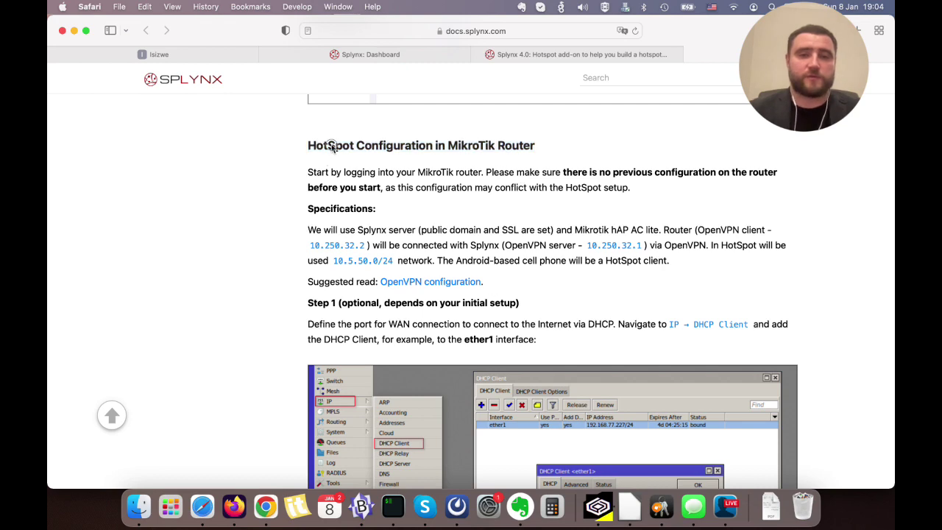
triple_click(331, 148)
Scroll through the MikroTik DHCP, DNS and Wi-Fi steps to Step 7 Hotspot Setup.
scroll(518, 201, down, 5)
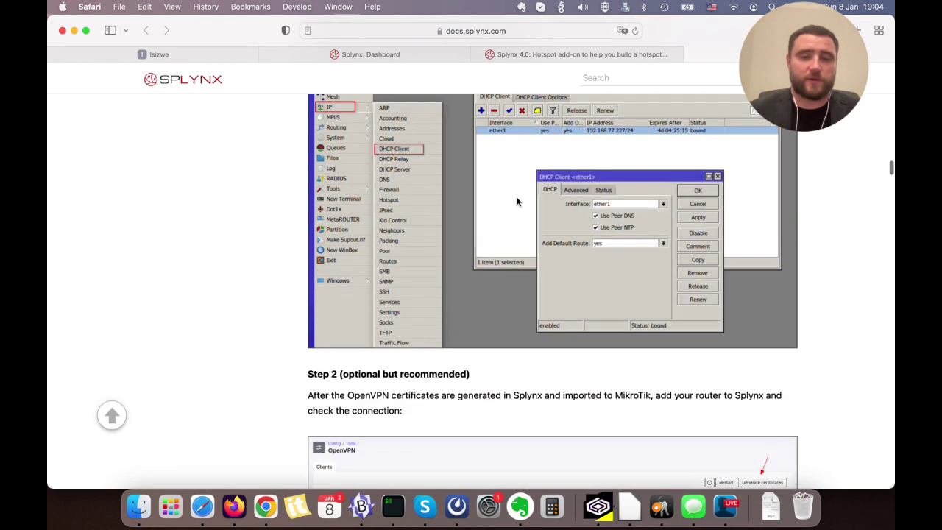
scroll(518, 201, down, 15)
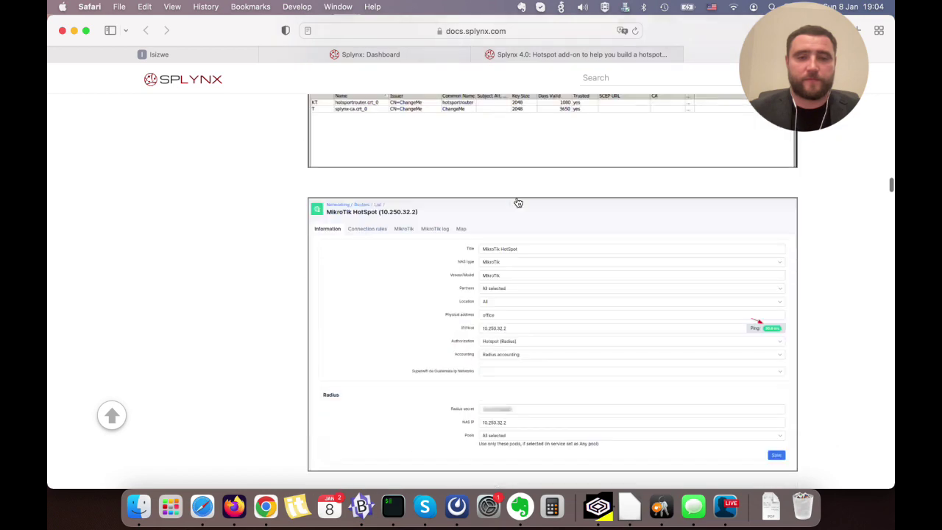
scroll(518, 202, down, 15)
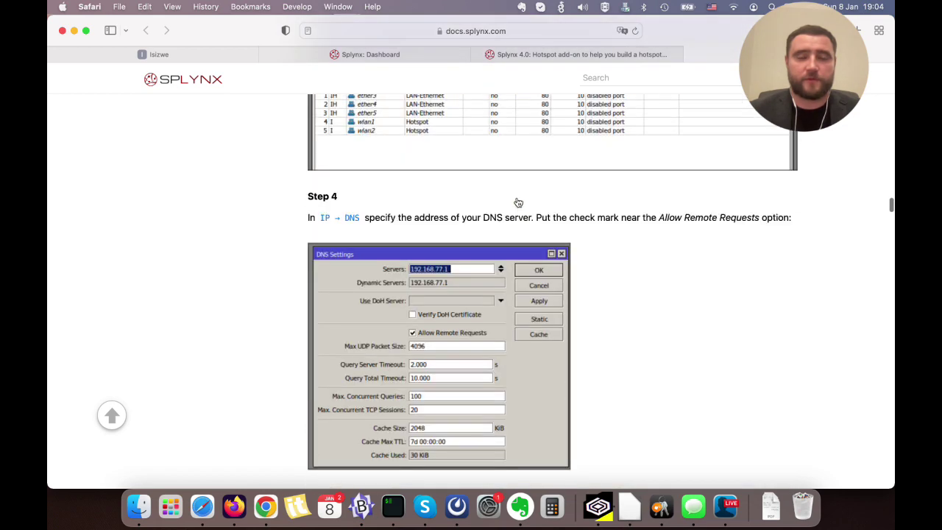
scroll(518, 202, down, 12)
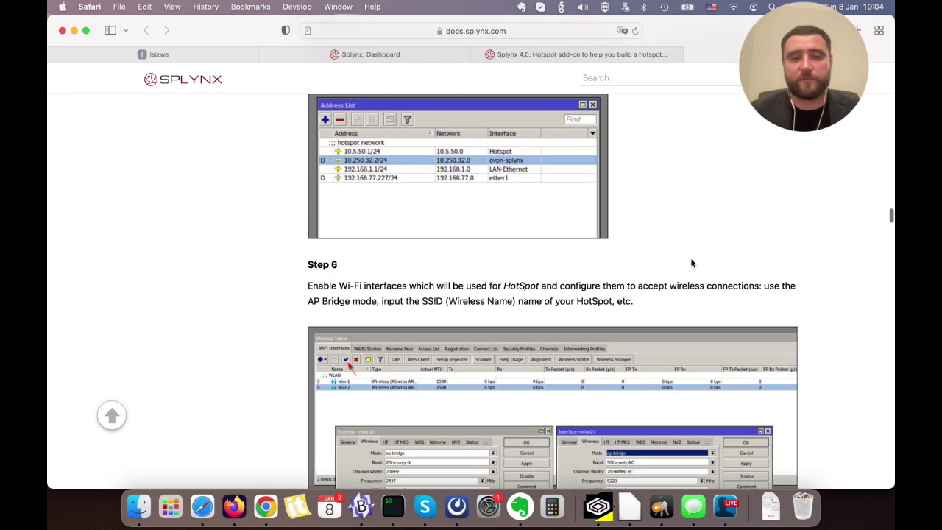
scroll(692, 263, down, 15)
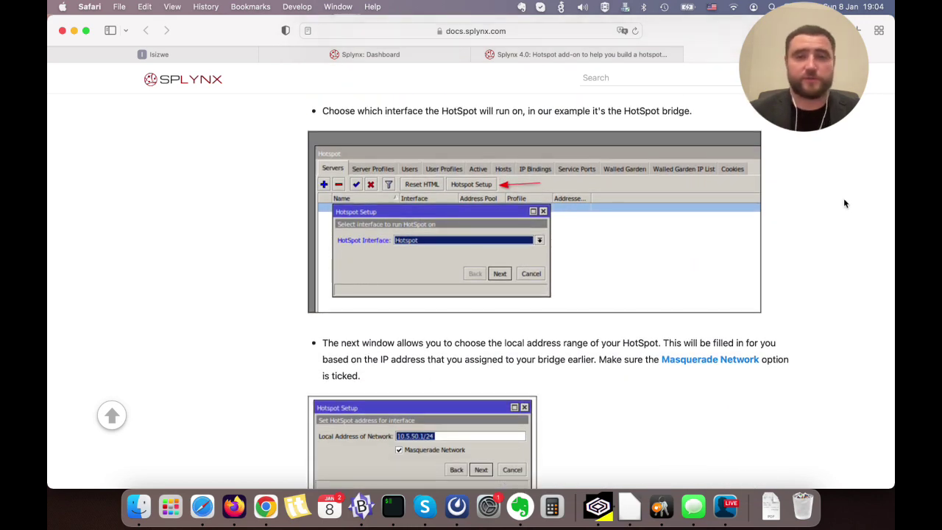
mouse_move(639, 56)
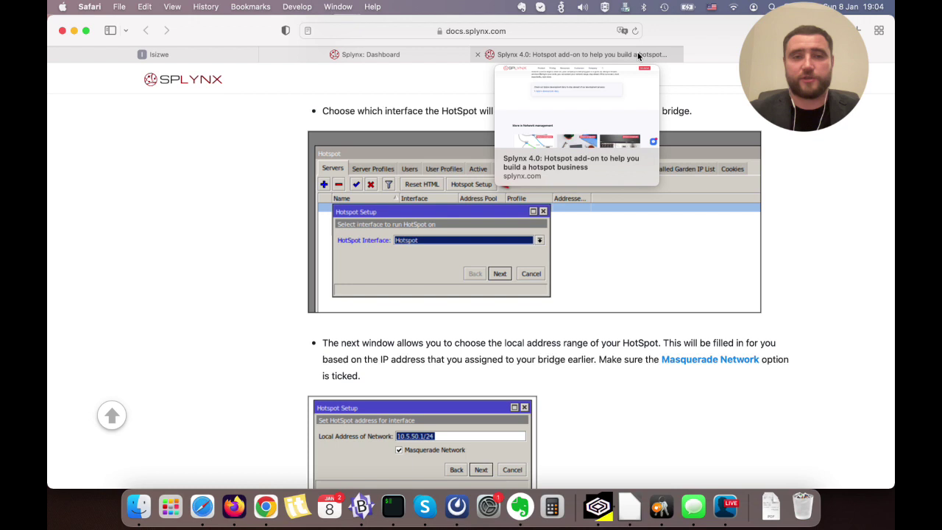